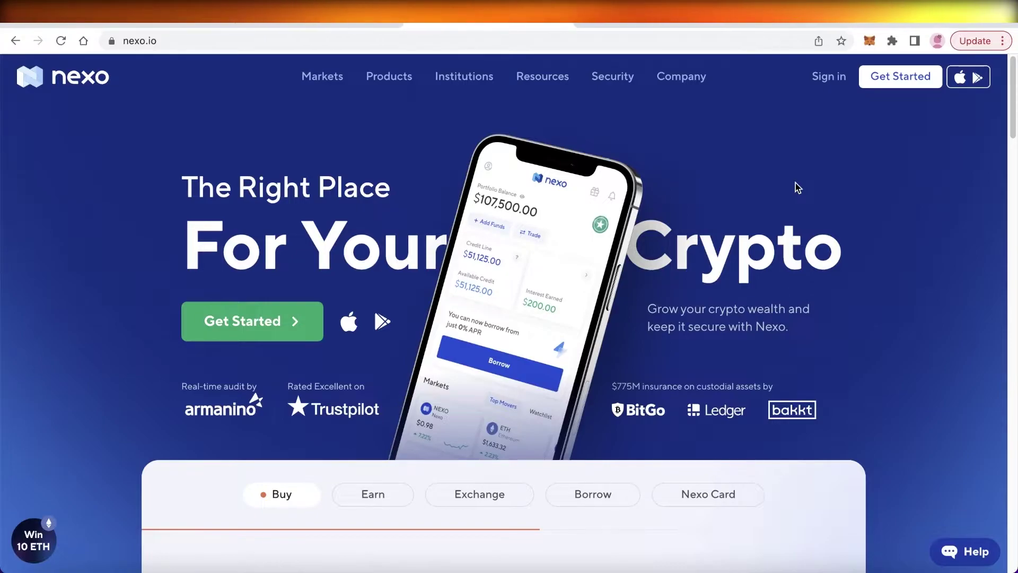
Scroll down the Nexo homepage to the product showcase tabs
{"action": "scroll", "coordinate": [789, 201], "scroll_direction": "down", "scroll_amount": 1}
{"action": "scroll", "coordinate": [787, 197], "scroll_direction": "down", "scroll_amount": 5}
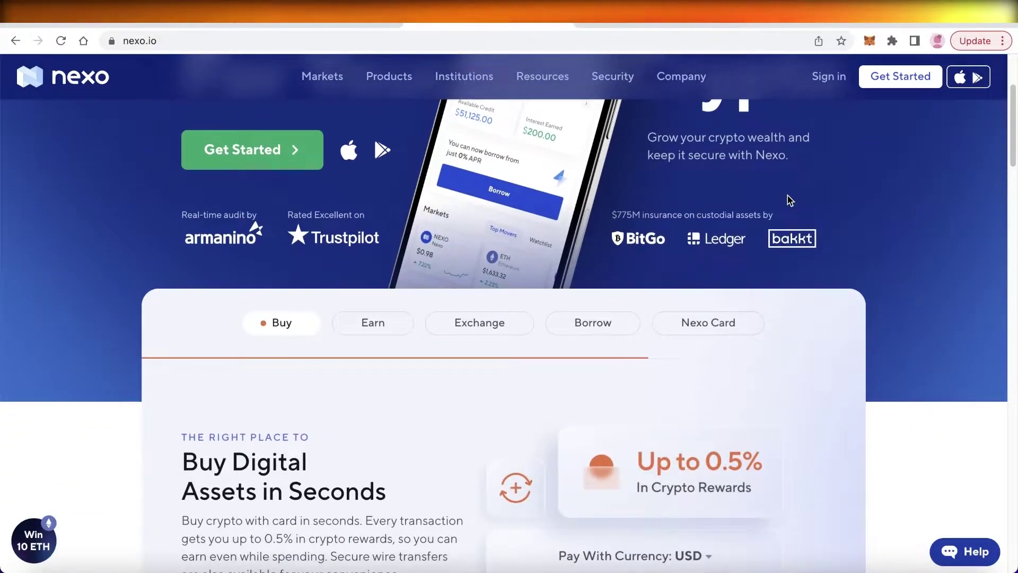
{"action": "scroll", "coordinate": [788, 207], "scroll_direction": "down", "scroll_amount": 1}
{"action": "scroll", "coordinate": [785, 210], "scroll_direction": "down", "scroll_amount": 3}
{"action": "scroll", "coordinate": [785, 211], "scroll_direction": "down", "scroll_amount": 3}
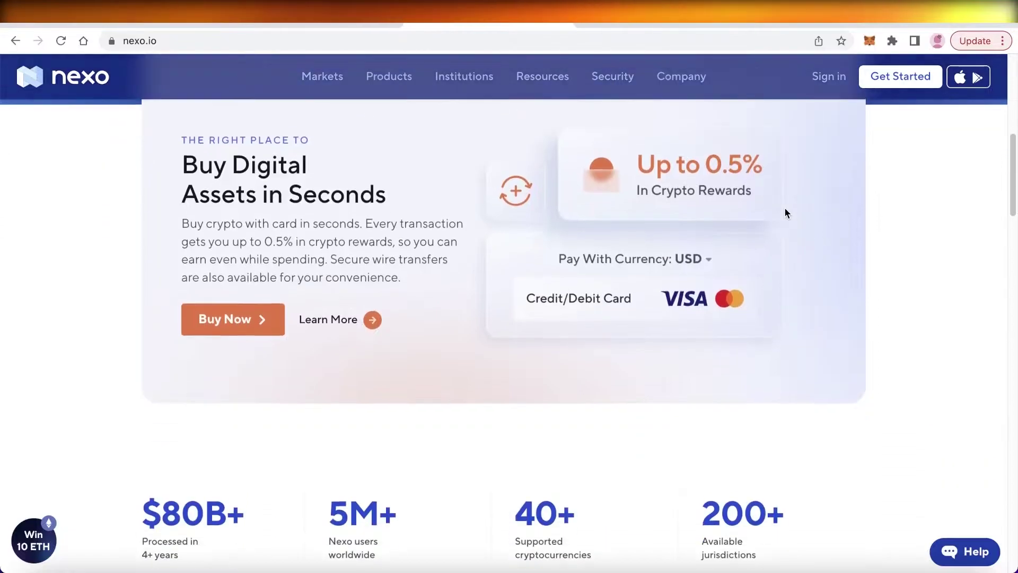
{"action": "scroll", "coordinate": [785, 207], "scroll_direction": "down", "scroll_amount": 3}
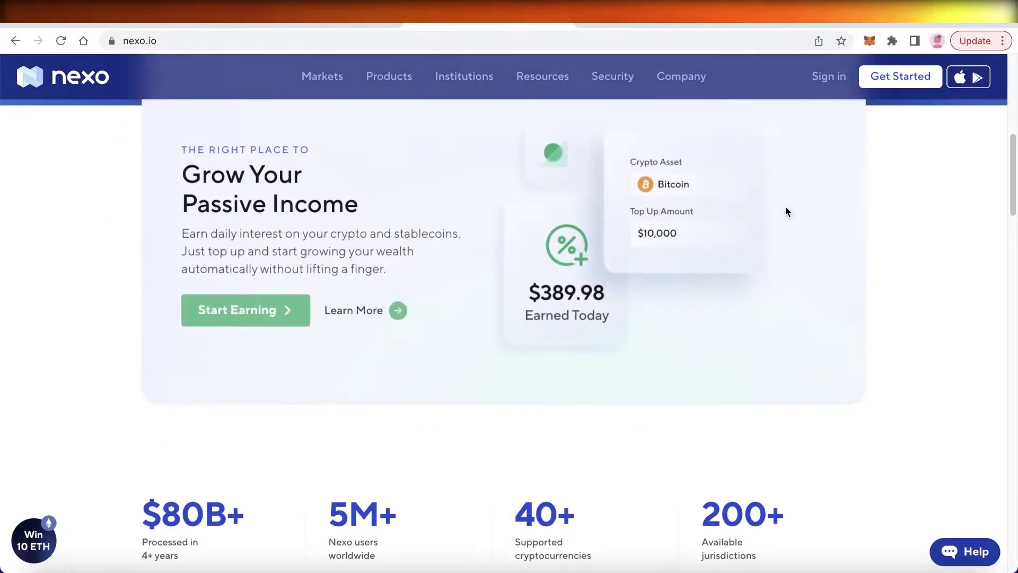
{"action": "scroll", "coordinate": [784, 207], "scroll_direction": "down", "scroll_amount": 5}
{"action": "scroll", "coordinate": [784, 256], "scroll_direction": "down", "scroll_amount": 1}
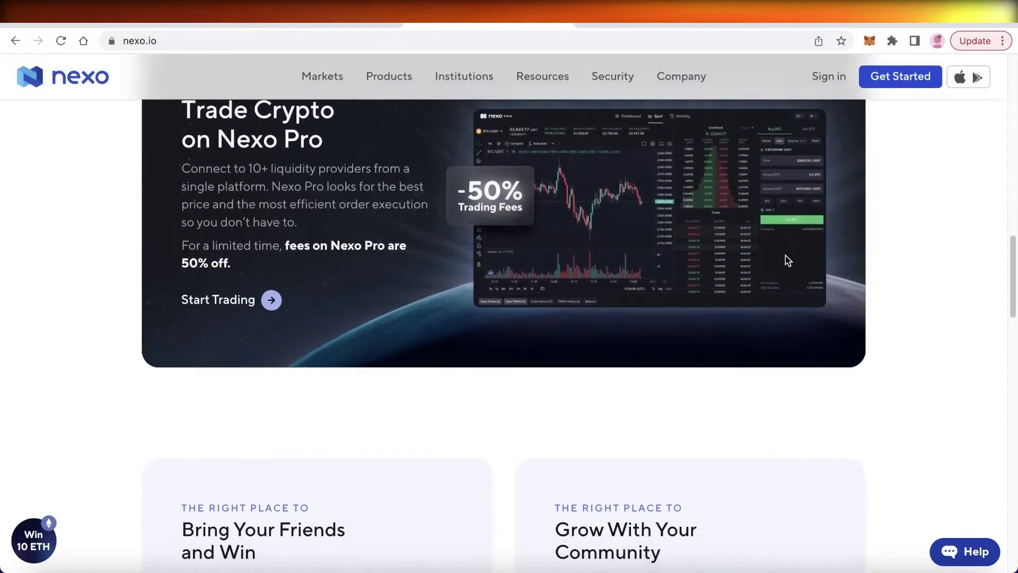
{"action": "scroll", "coordinate": [785, 255], "scroll_direction": "down", "scroll_amount": 6}
{"action": "scroll", "coordinate": [784, 256], "scroll_direction": "up", "scroll_amount": 10}
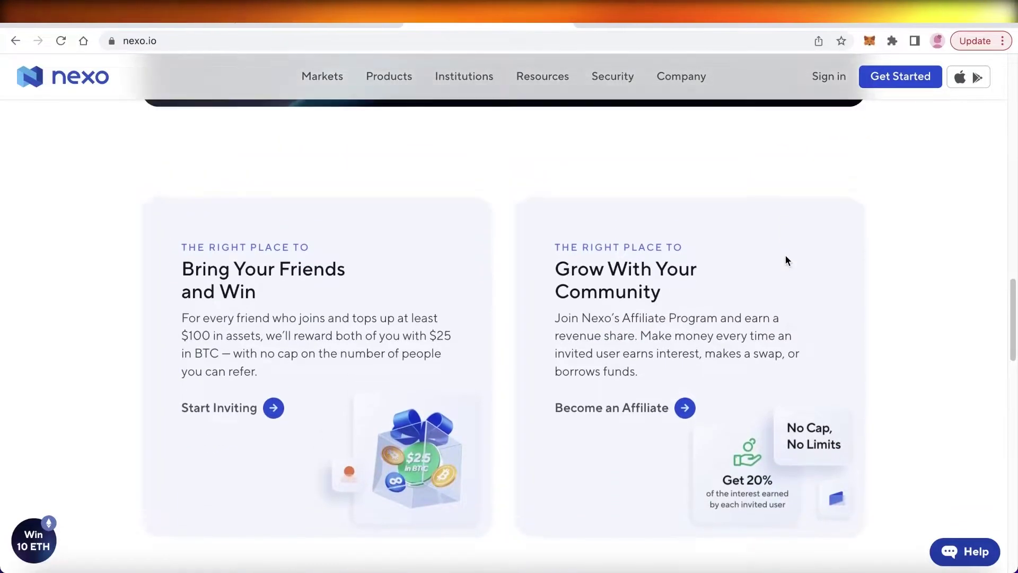
{"action": "scroll", "coordinate": [784, 259], "scroll_direction": "up", "scroll_amount": 8}
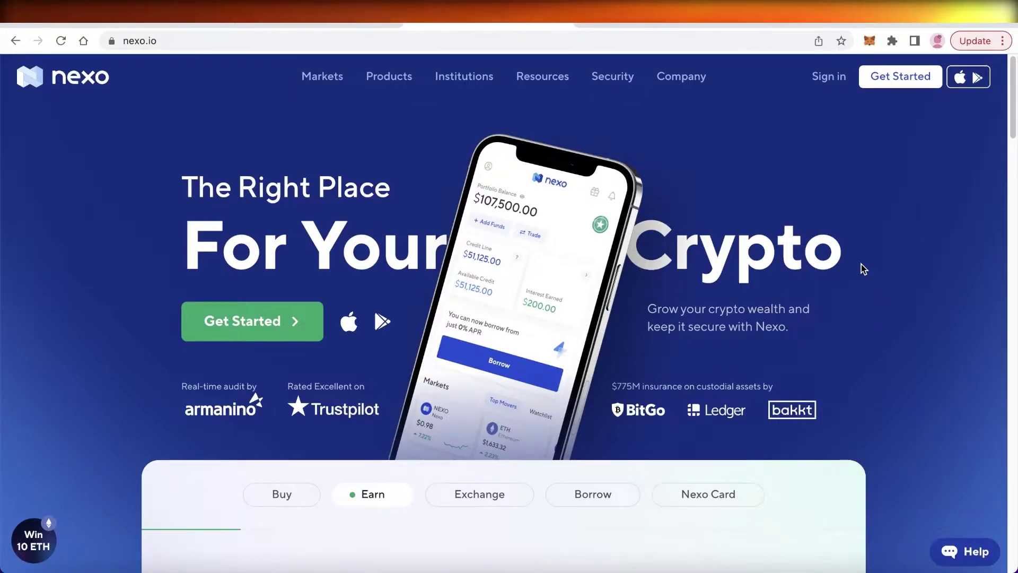
{"action": "scroll", "coordinate": [861, 264], "scroll_direction": "down", "scroll_amount": 1}
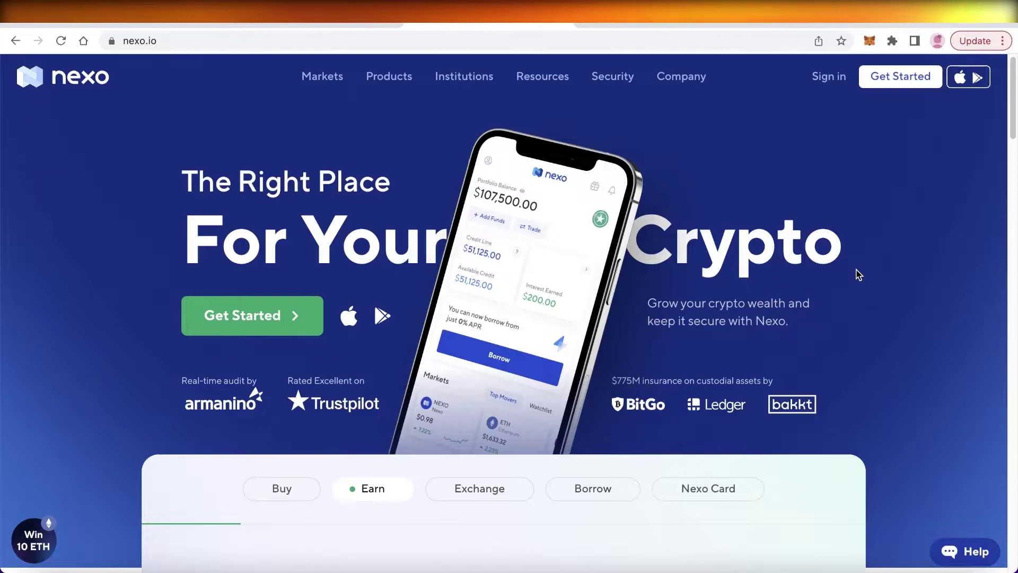
{"action": "scroll", "coordinate": [858, 274], "scroll_direction": "down", "scroll_amount": 3}
{"action": "scroll", "coordinate": [857, 271], "scroll_direction": "down", "scroll_amount": 2}
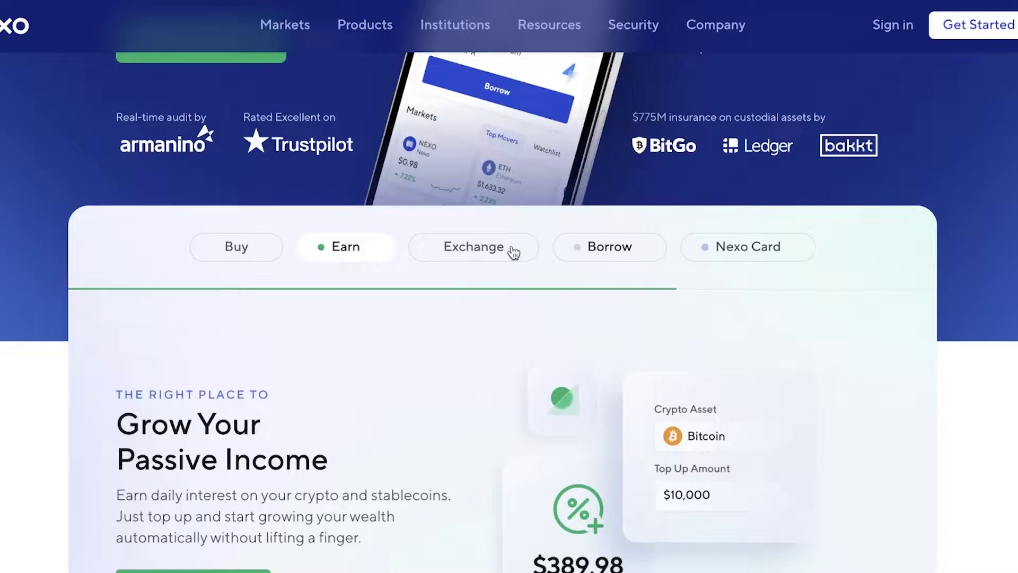
{"action": "scroll", "coordinate": [279, 245], "scroll_direction": "down", "scroll_amount": 15}
{"action": "scroll", "coordinate": [693, 249], "scroll_direction": "up", "scroll_amount": 8}
{"action": "scroll", "coordinate": [694, 249], "scroll_direction": "up", "scroll_amount": 4}
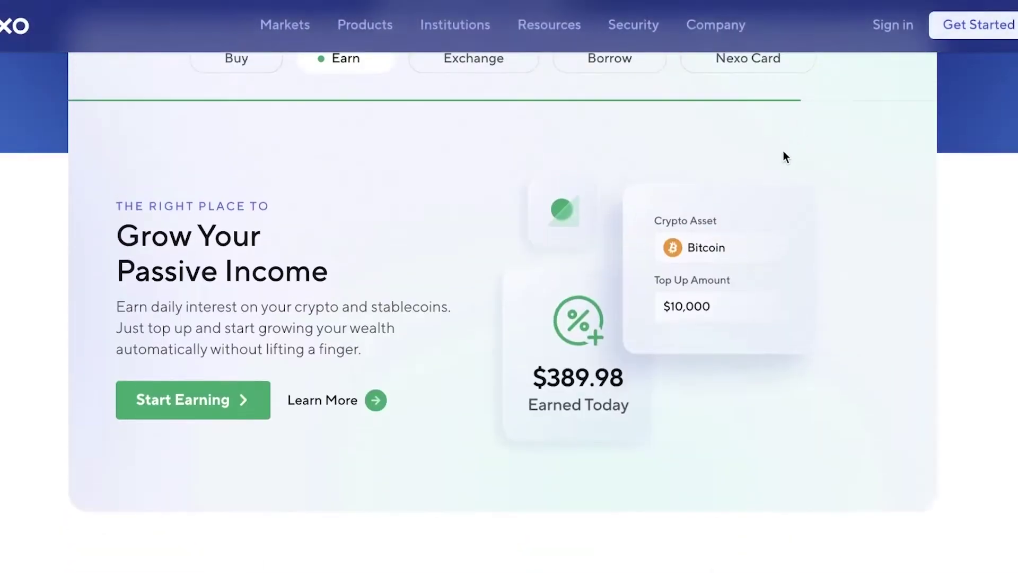
Show the Nexo Card details, then look over the stats and Nexo Pro sections
{"action": "left_click", "coordinate": [783, 63]}
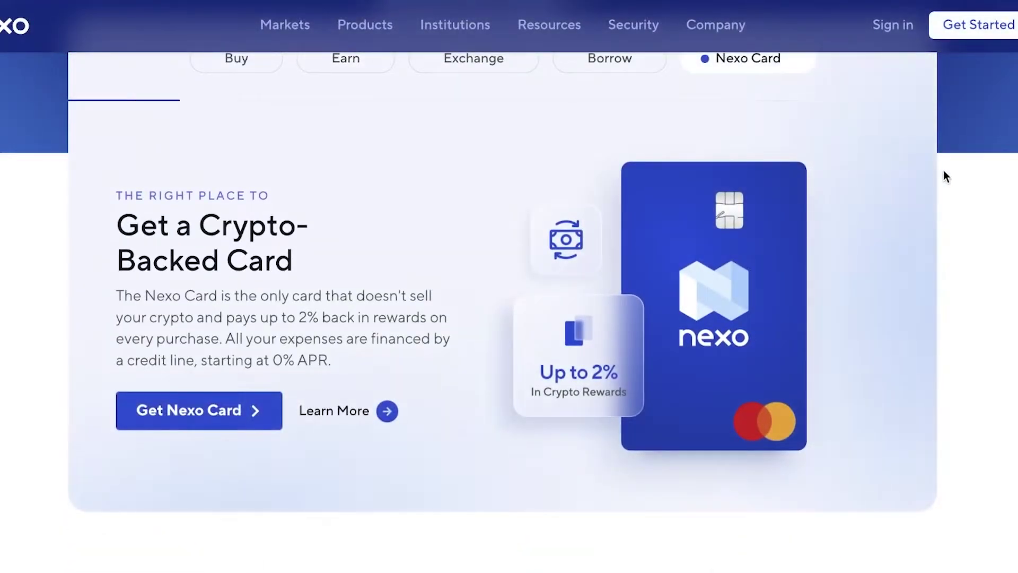
{"action": "scroll", "coordinate": [943, 170], "scroll_direction": "up", "scroll_amount": 1}
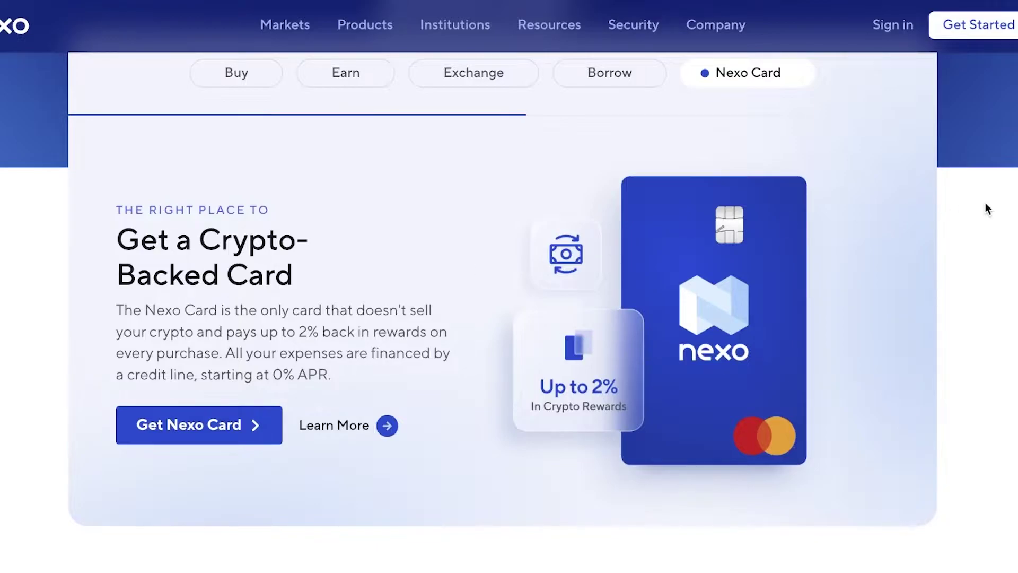
{"action": "scroll", "coordinate": [1000, 212], "scroll_direction": "up", "scroll_amount": 4}
{"action": "scroll", "coordinate": [1004, 212], "scroll_direction": "down", "scroll_amount": 1}
{"action": "scroll", "coordinate": [992, 215], "scroll_direction": "down", "scroll_amount": 5}
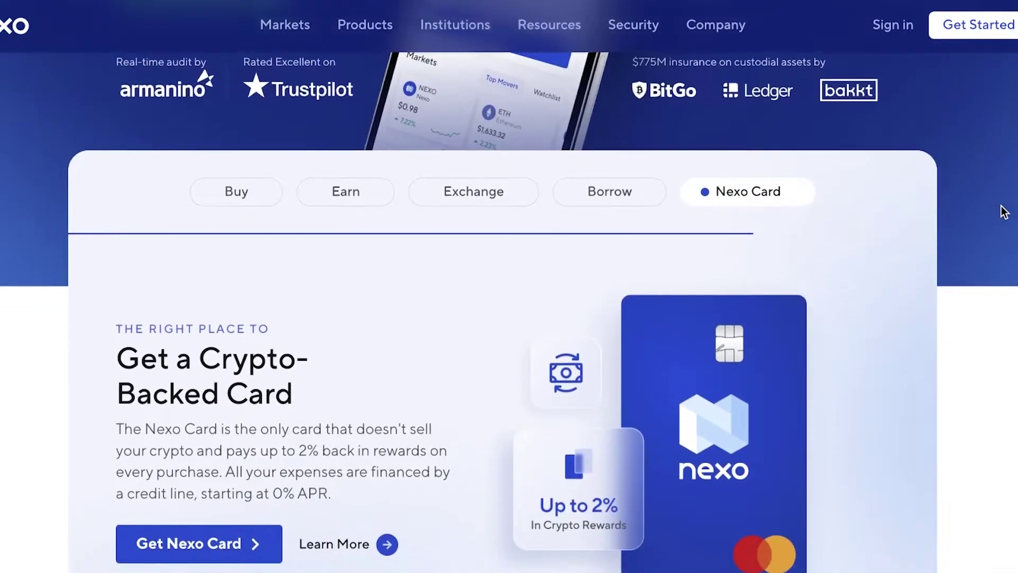
{"action": "scroll", "coordinate": [965, 215], "scroll_direction": "down", "scroll_amount": 6}
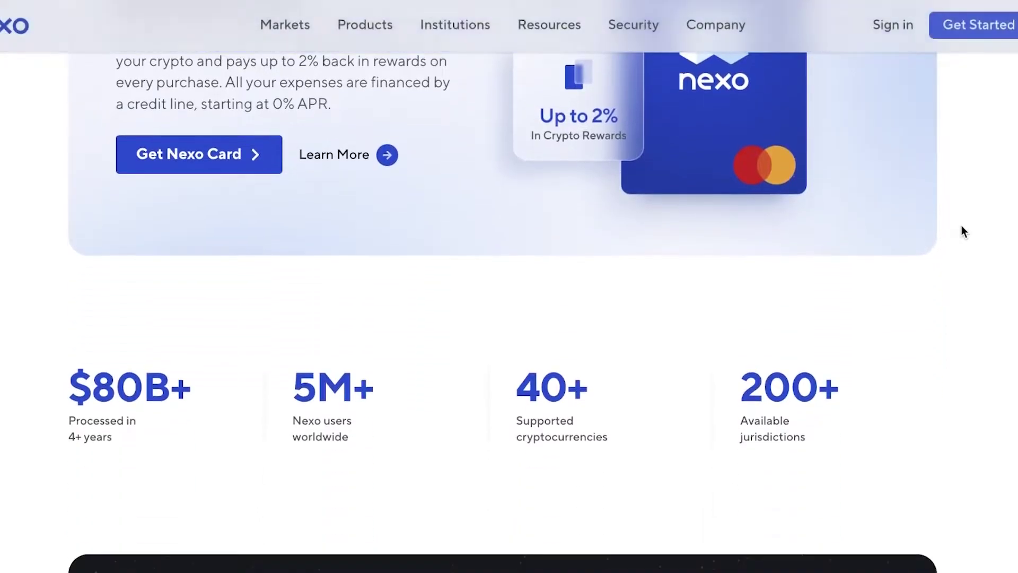
{"action": "scroll", "coordinate": [962, 225], "scroll_direction": "up", "scroll_amount": 9}
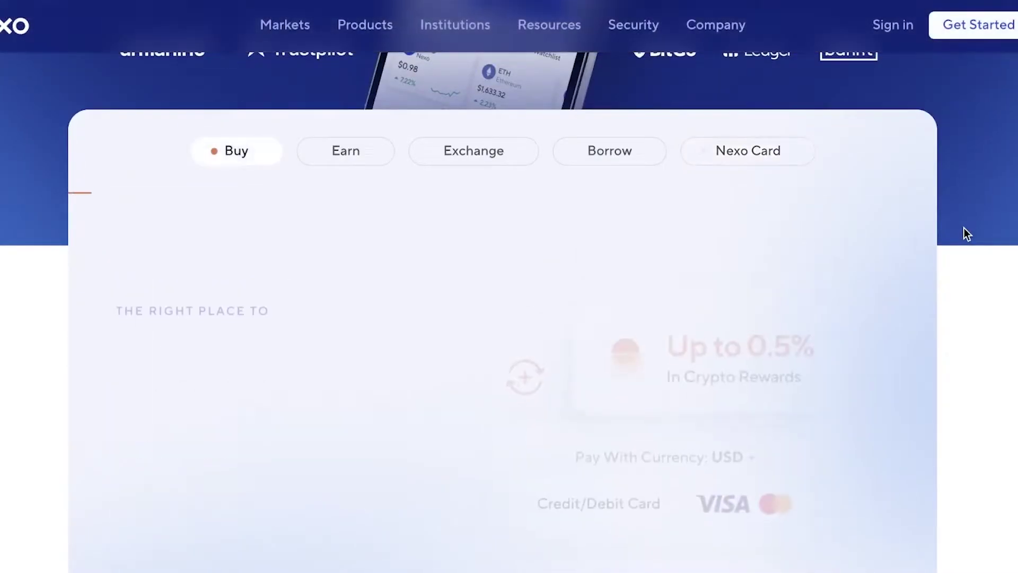
{"action": "scroll", "coordinate": [962, 228], "scroll_direction": "down", "scroll_amount": 2}
{"action": "scroll", "coordinate": [962, 228], "scroll_direction": "up", "scroll_amount": 9}
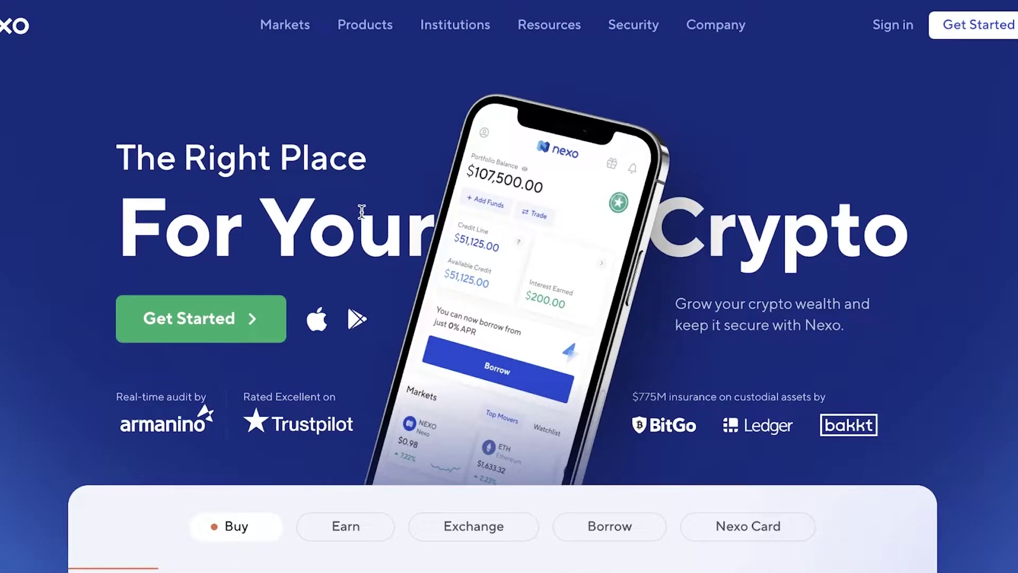
{"action": "scroll", "coordinate": [361, 214], "scroll_direction": "down", "scroll_amount": 6}
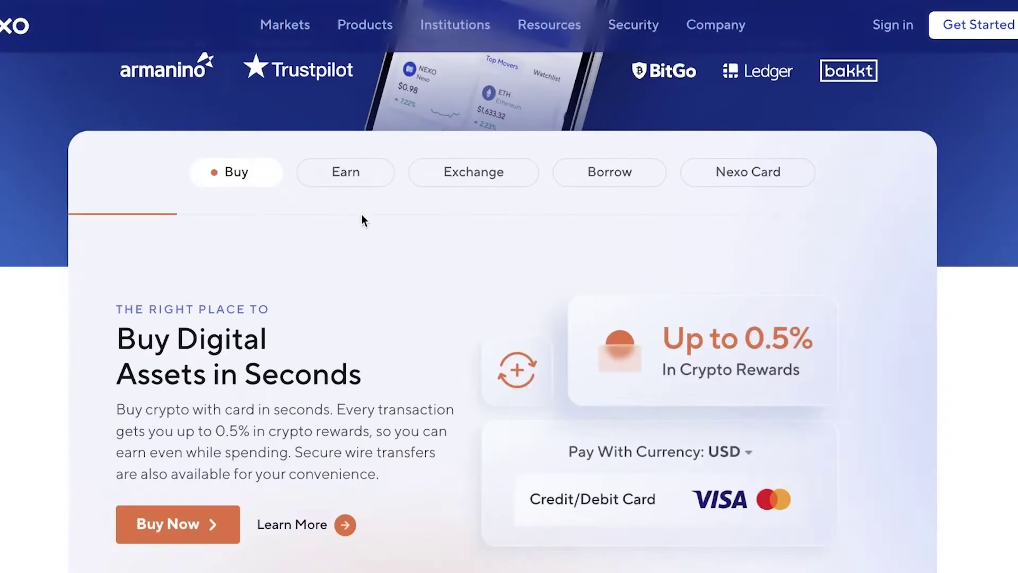
{"action": "scroll", "coordinate": [362, 215], "scroll_direction": "up", "scroll_amount": 6}
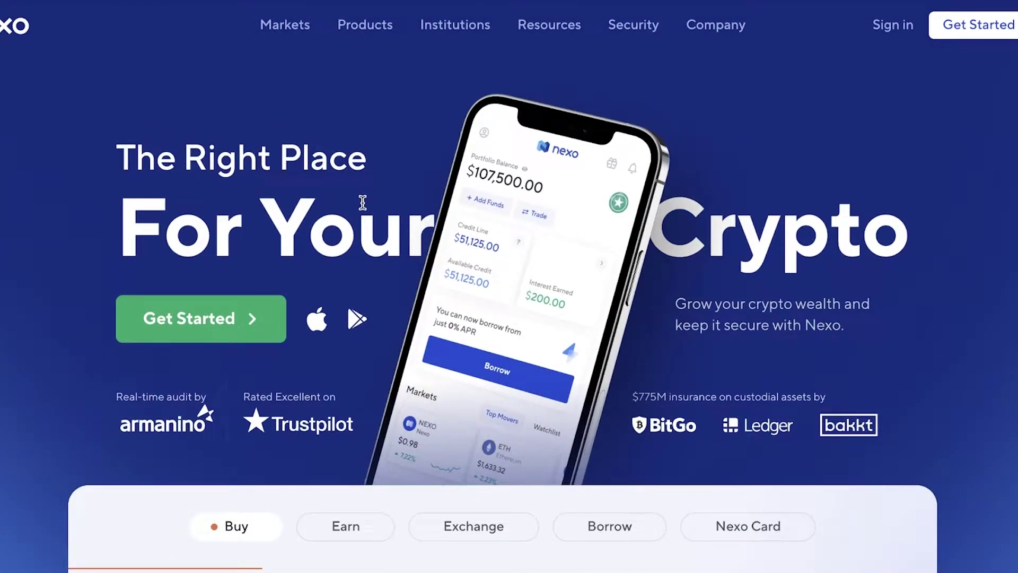
{"action": "scroll", "coordinate": [362, 204], "scroll_direction": "down", "scroll_amount": 20}
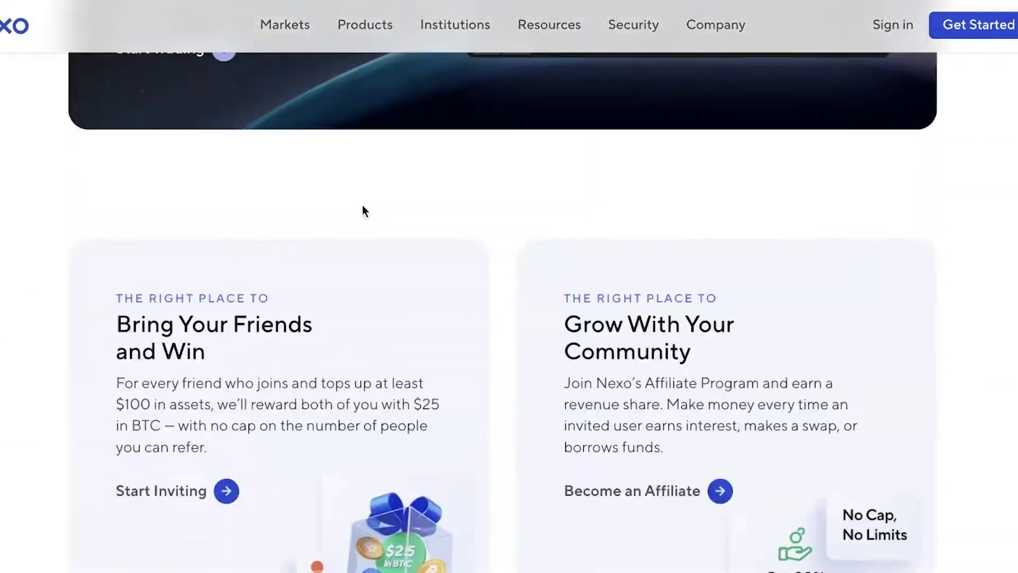
{"action": "scroll", "coordinate": [371, 207], "scroll_direction": "up", "scroll_amount": 20}
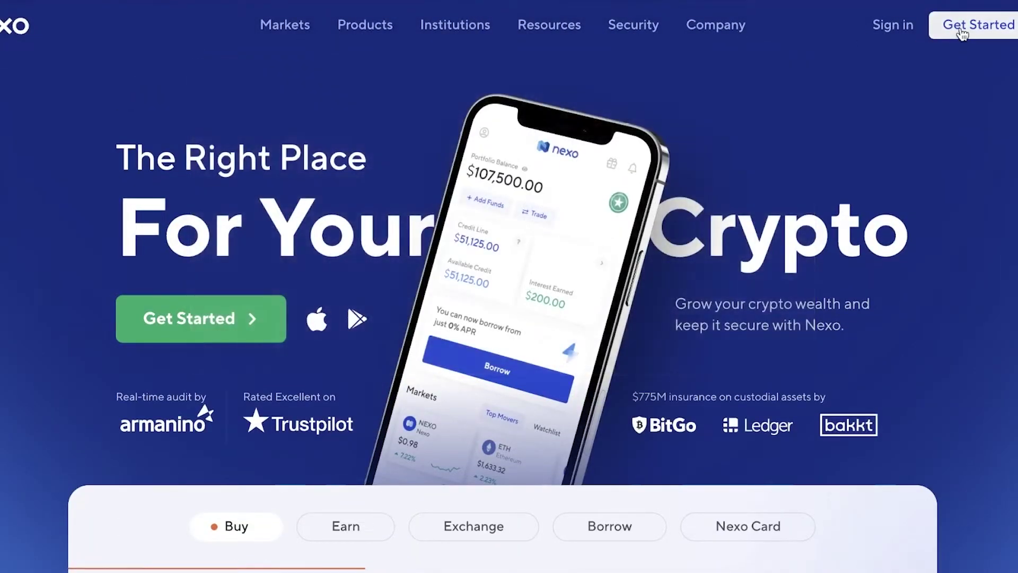
Start a new account sign-up, mute the audio, and solve the slider puzzle captcha
{"action": "left_click", "coordinate": [961, 33]}
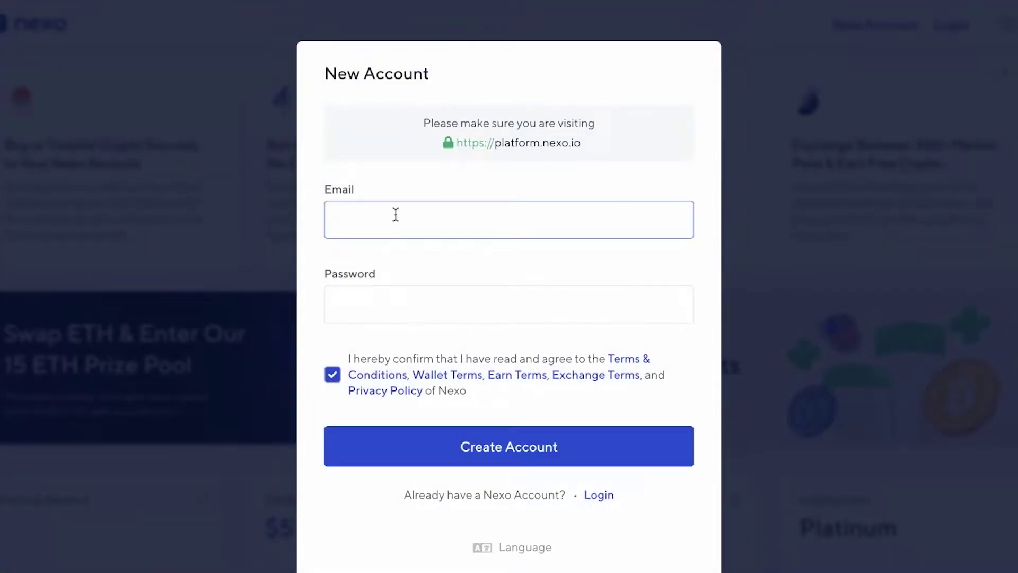
{"action": "key", "text": "XF86AudioMute"}
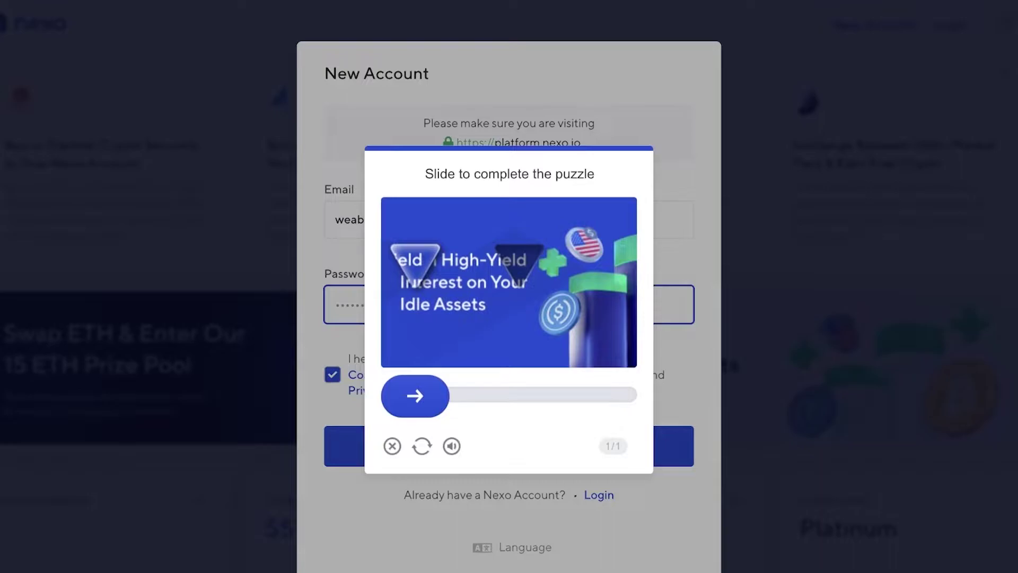
{"action": "left_click_drag", "start_coordinate": [409, 386], "coordinate": [510, 422]}
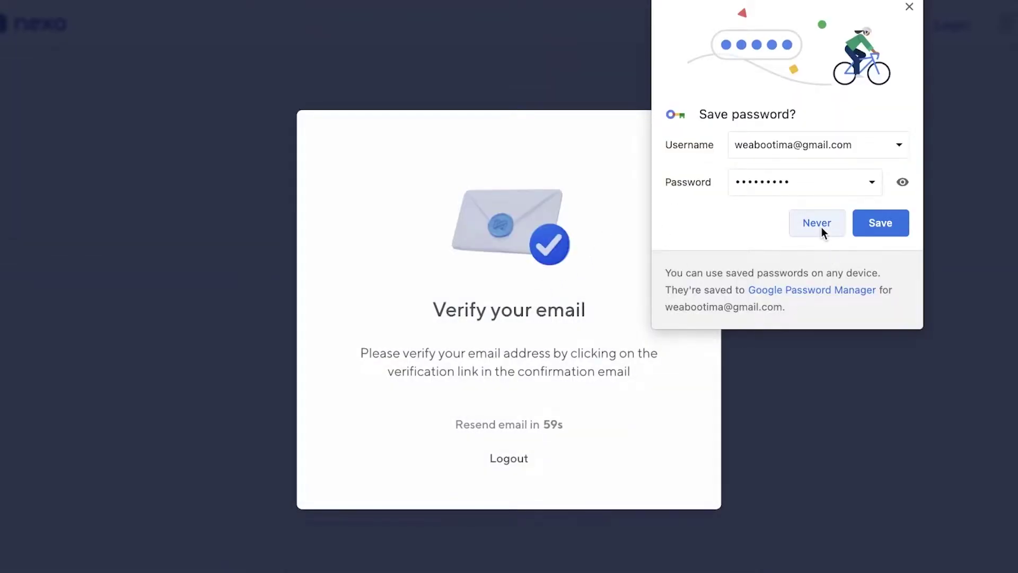
Decline saving the password, go to Gmail, and verify via the Welcome to Nexo email
{"action": "left_click", "coordinate": [822, 227]}
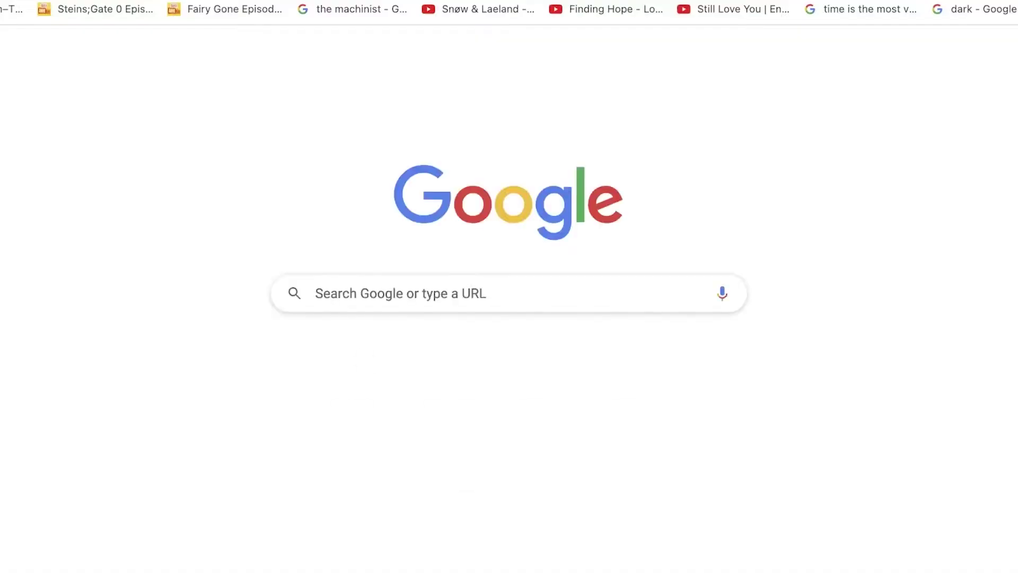
{"action": "left_click", "coordinate": [614, 1]}
{"action": "type", "text": "gmail.com"}
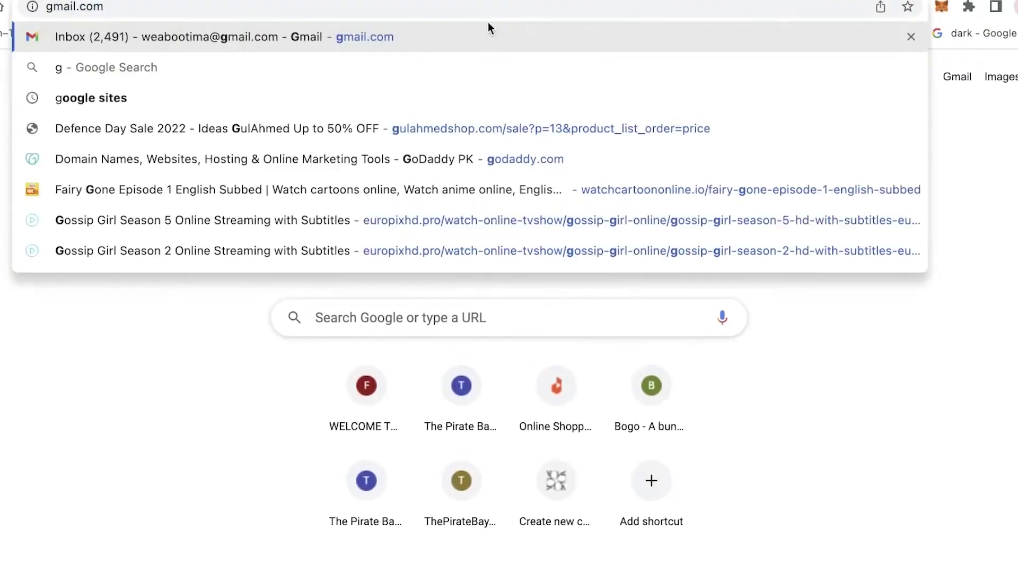
{"action": "key", "text": "Return"}
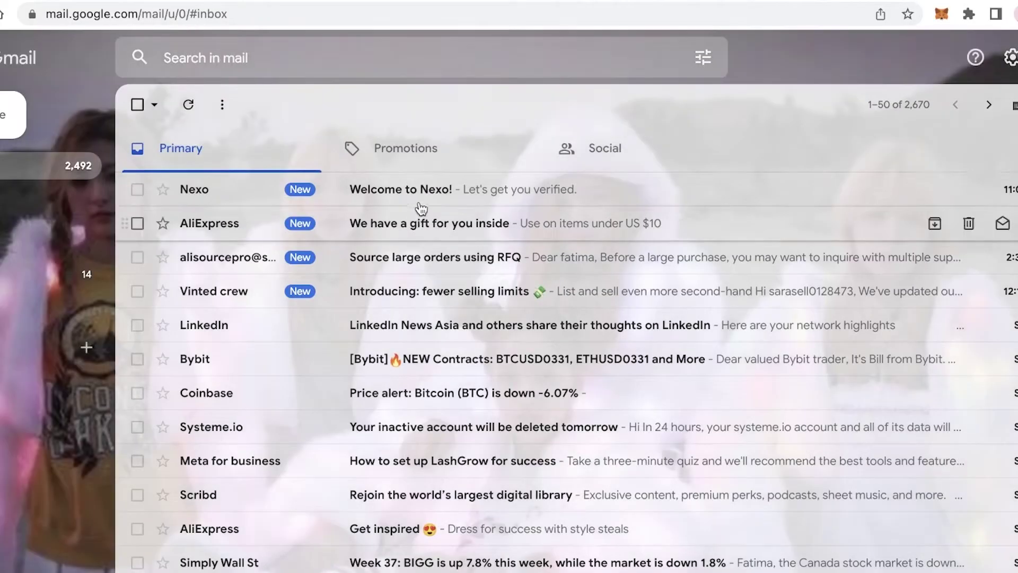
{"action": "left_click", "coordinate": [424, 190]}
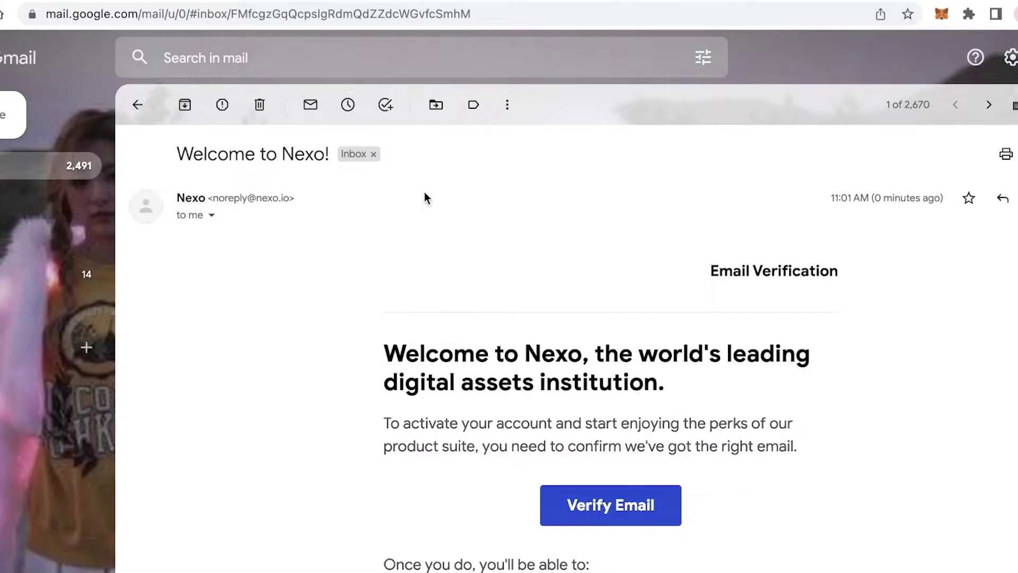
{"action": "left_click", "coordinate": [626, 517]}
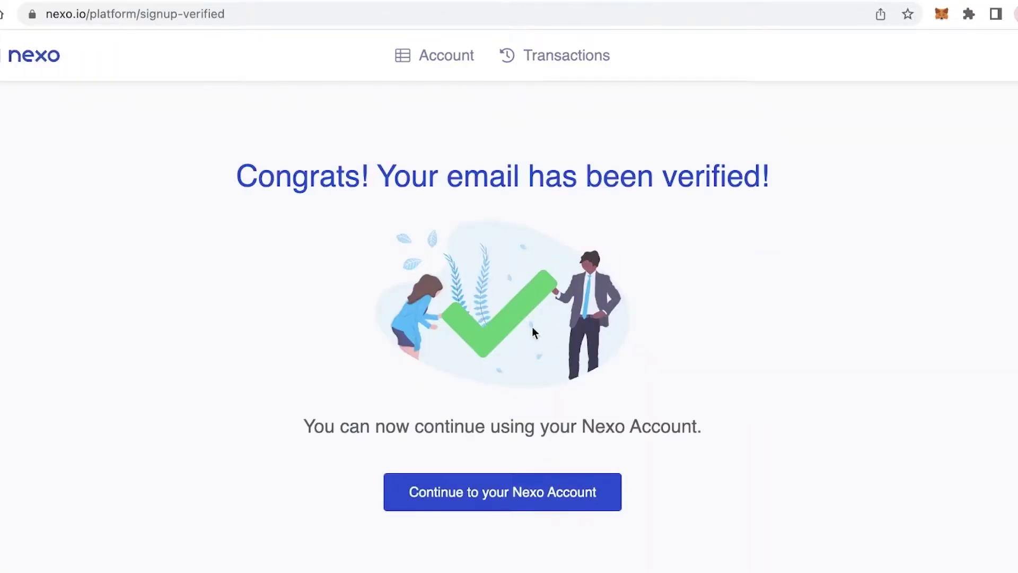
Continue into the verified account and review the dashboard balances
{"action": "left_click", "coordinate": [461, 493]}
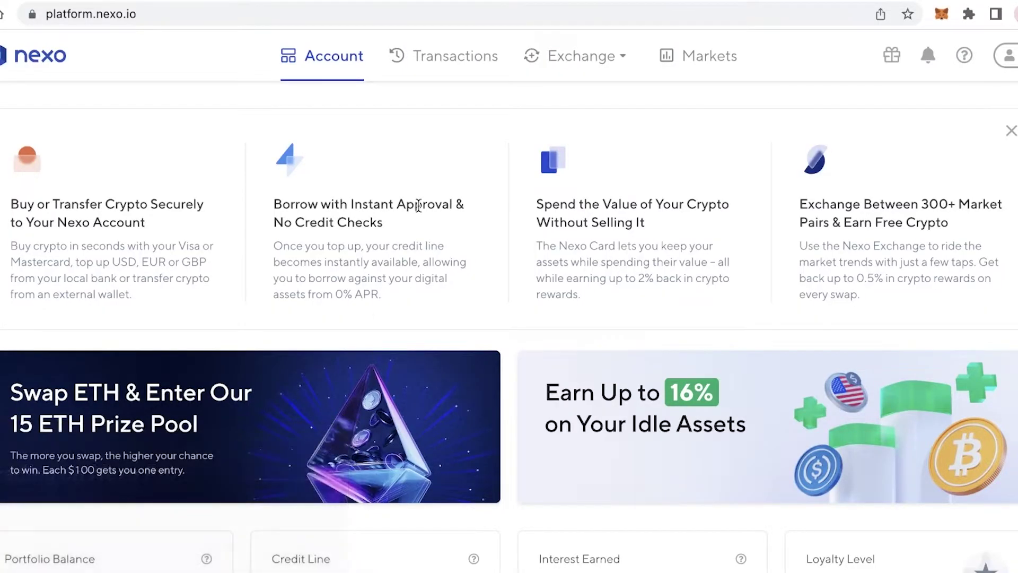
{"action": "scroll", "coordinate": [795, 228], "scroll_direction": "down", "scroll_amount": 10}
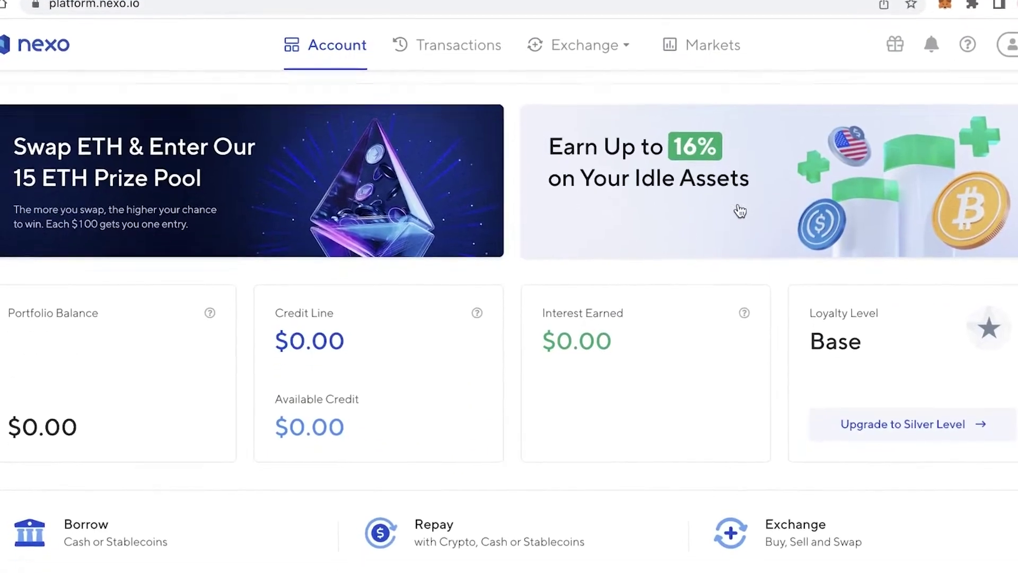
{"action": "scroll", "coordinate": [259, 305], "scroll_direction": "up", "scroll_amount": 10}
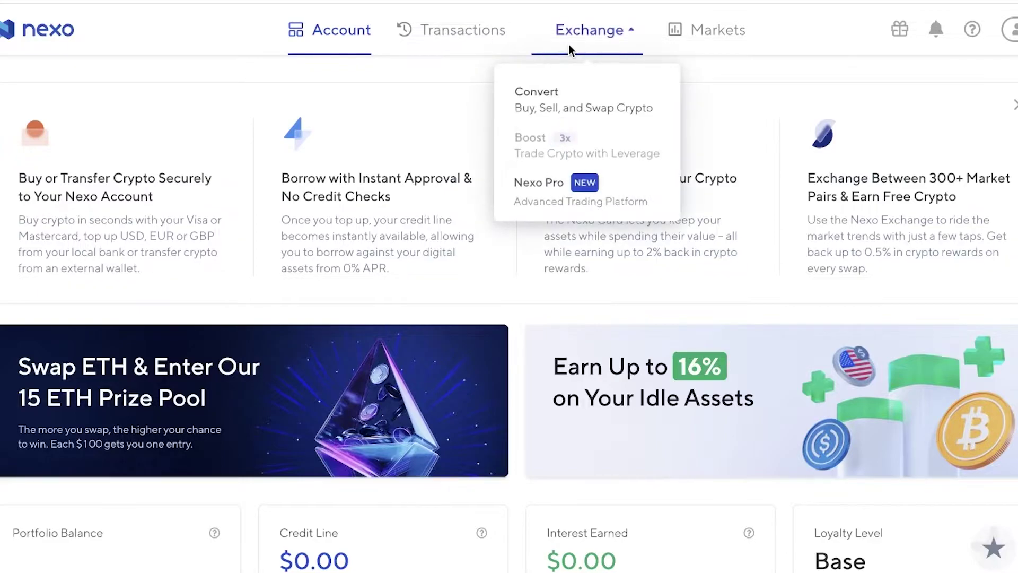
{"action": "scroll", "coordinate": [750, 106], "scroll_direction": "down", "scroll_amount": 6}
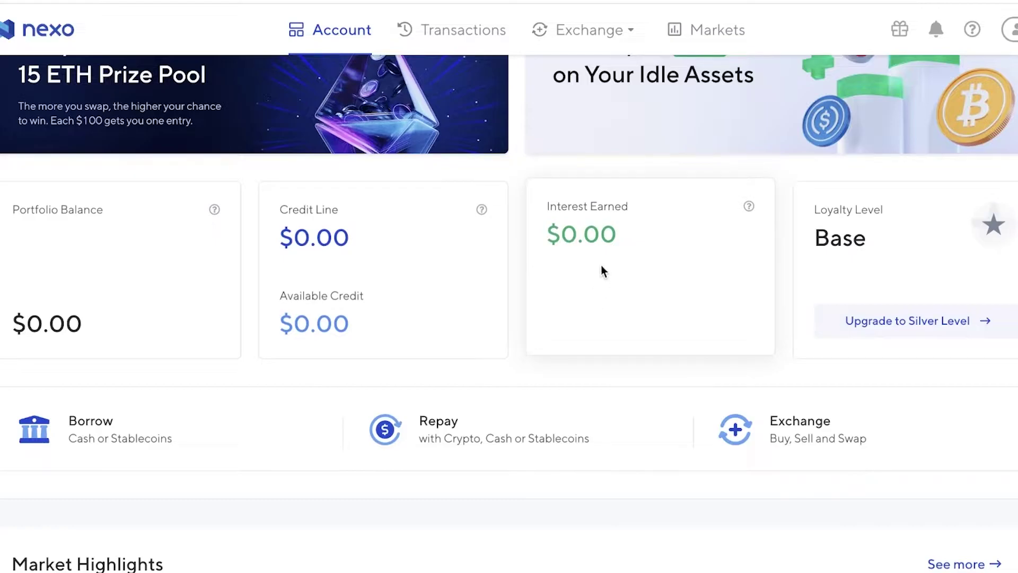
{"action": "scroll", "coordinate": [709, 234], "scroll_direction": "down", "scroll_amount": 1}
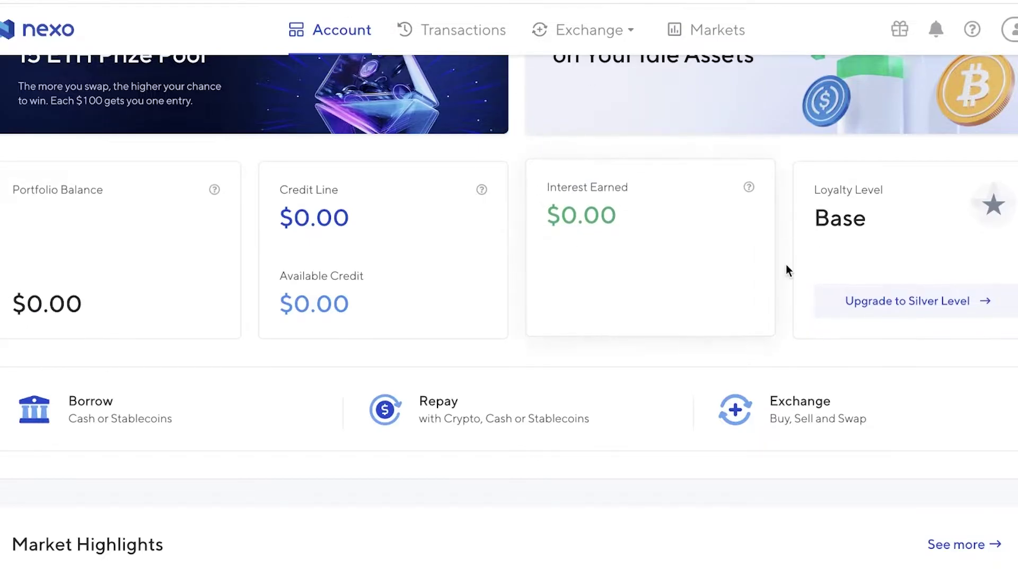
{"action": "scroll", "coordinate": [625, 309], "scroll_direction": "down", "scroll_amount": 6}
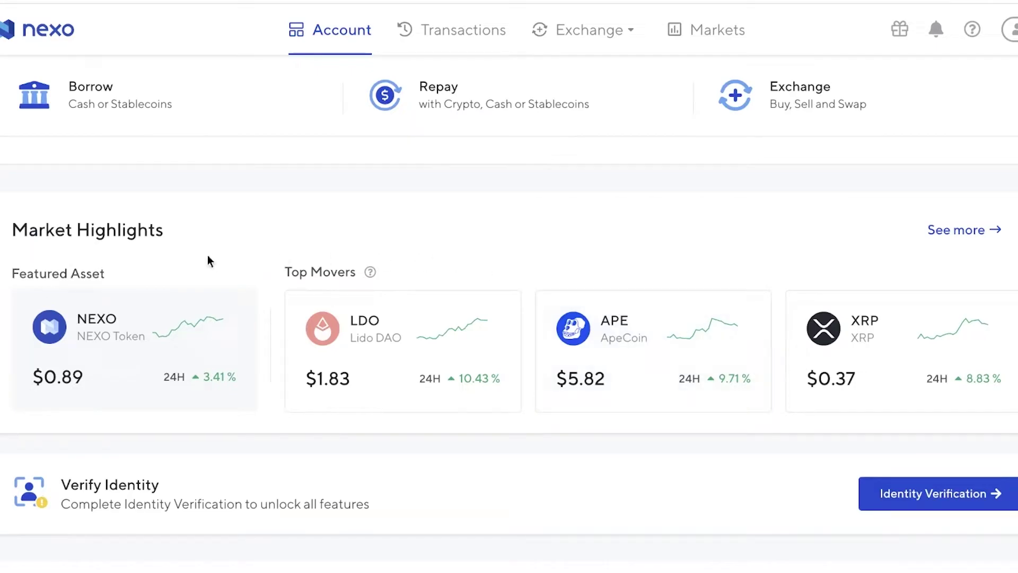
{"action": "scroll", "coordinate": [977, 280], "scroll_direction": "down", "scroll_amount": 3}
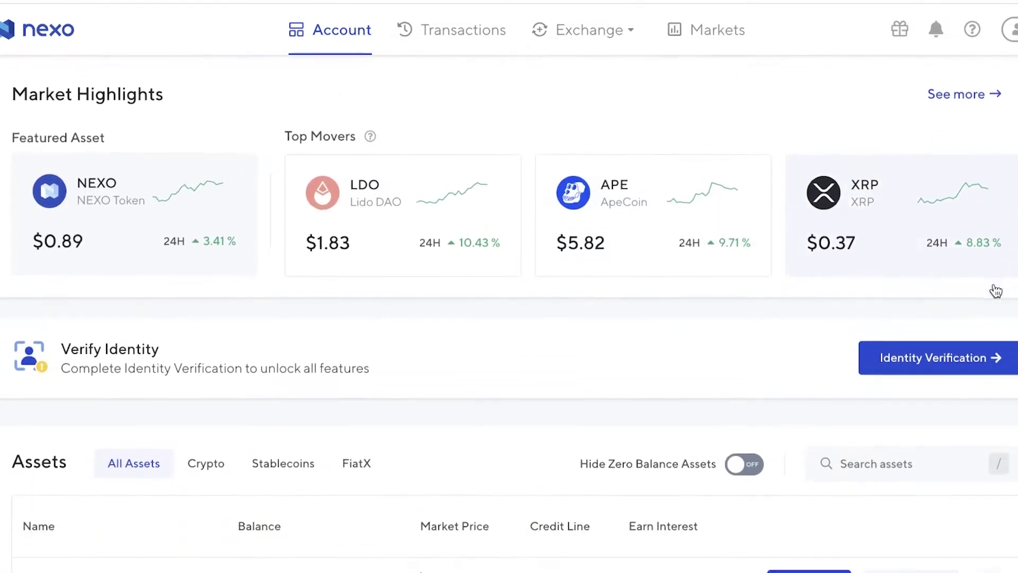
{"action": "scroll", "coordinate": [228, 331], "scroll_direction": "down", "scroll_amount": 4}
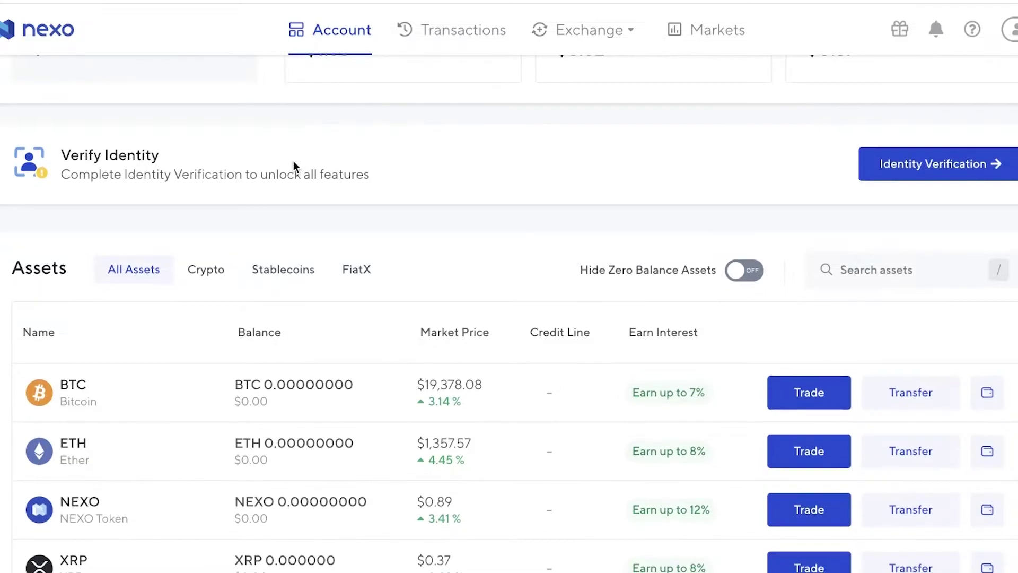
Scroll through Market Highlights and the zero-balance Assets table
{"action": "scroll", "coordinate": [391, 212], "scroll_direction": "down", "scroll_amount": 1}
{"action": "scroll", "coordinate": [392, 212], "scroll_direction": "down", "scroll_amount": 5}
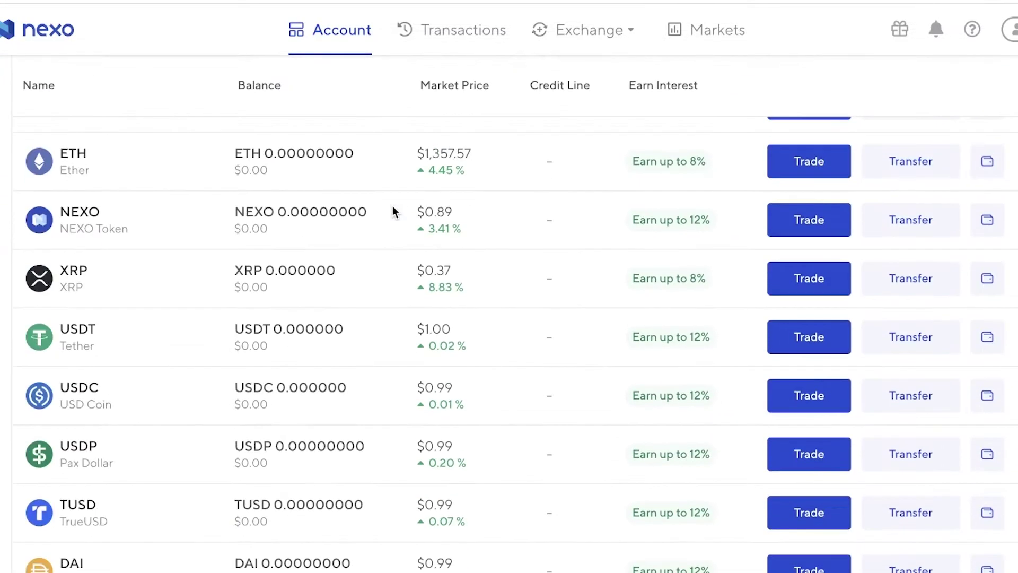
{"action": "scroll", "coordinate": [393, 212], "scroll_direction": "up", "scroll_amount": 2}
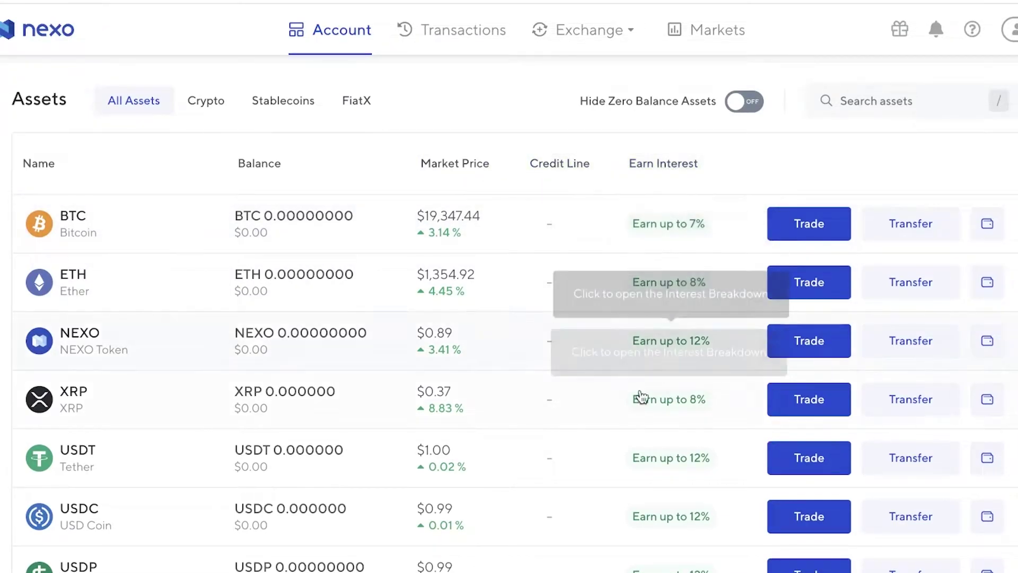
{"action": "scroll", "coordinate": [676, 191], "scroll_direction": "down", "scroll_amount": 10}
{"action": "scroll", "coordinate": [678, 265], "scroll_direction": "up", "scroll_amount": 4}
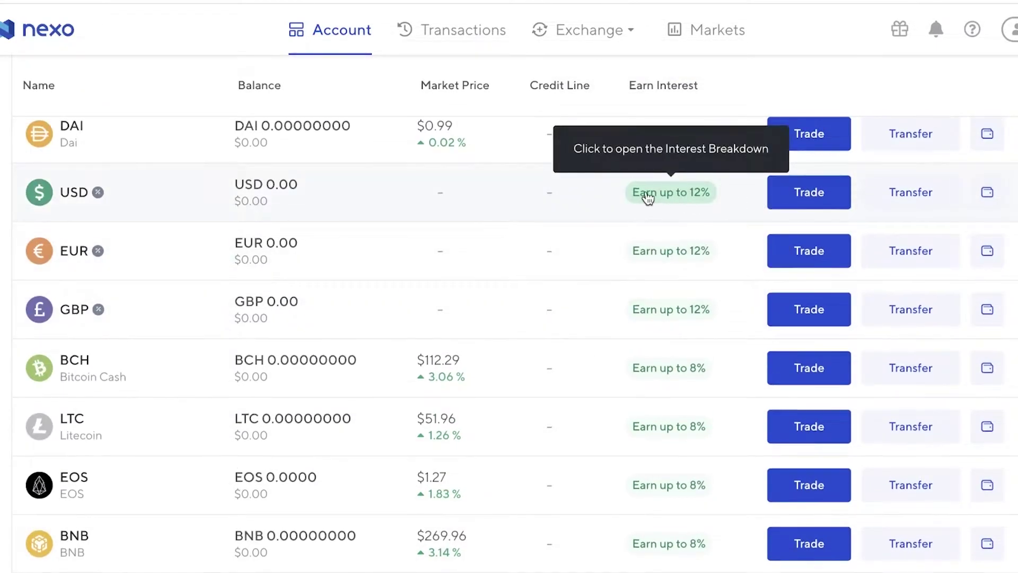
{"action": "scroll", "coordinate": [663, 201], "scroll_direction": "up", "scroll_amount": 1}
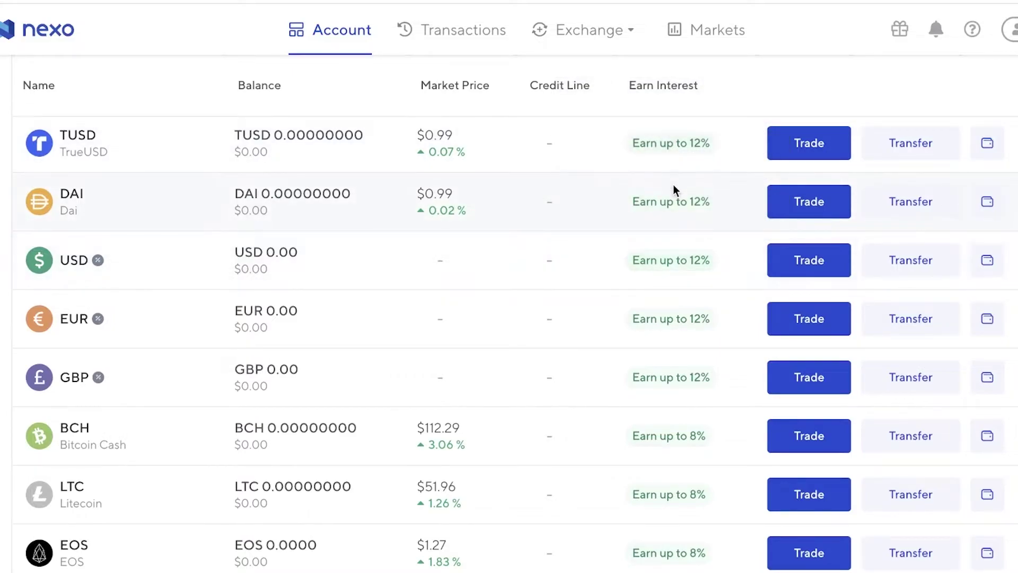
{"action": "scroll", "coordinate": [663, 267], "scroll_direction": "down", "scroll_amount": 1}
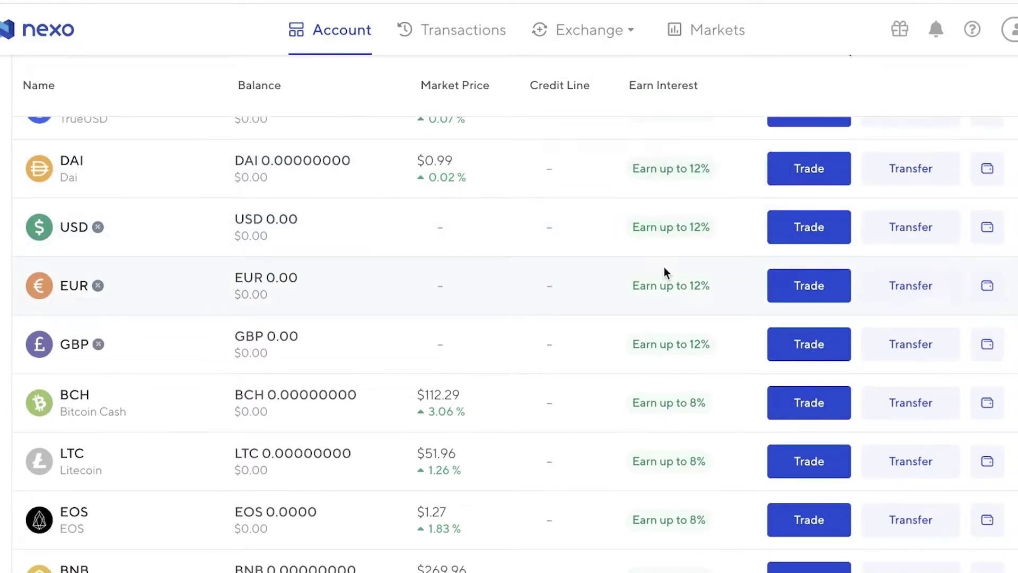
{"action": "scroll", "coordinate": [662, 259], "scroll_direction": "up", "scroll_amount": 1}
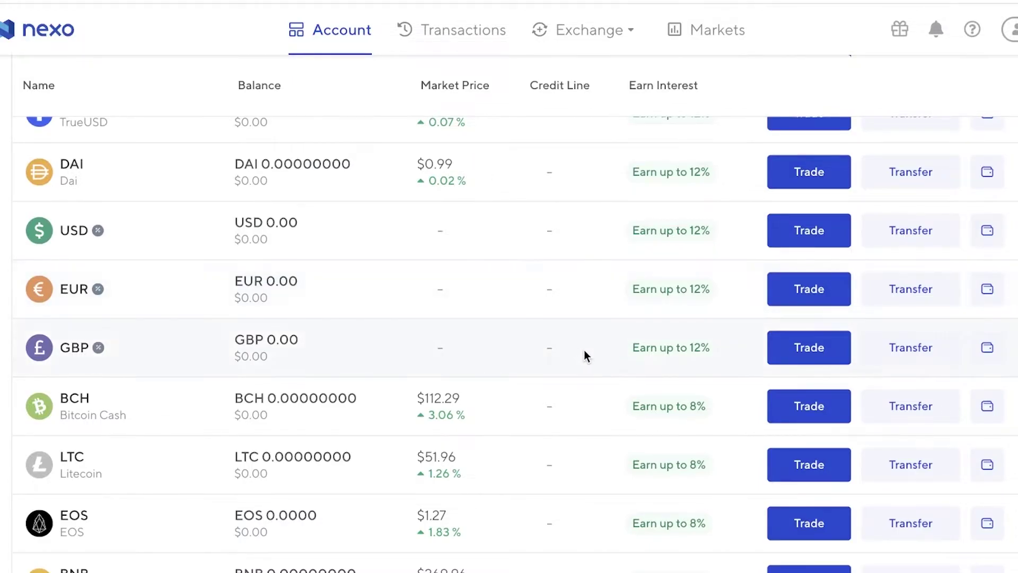
{"action": "scroll", "coordinate": [583, 354], "scroll_direction": "up", "scroll_amount": 7}
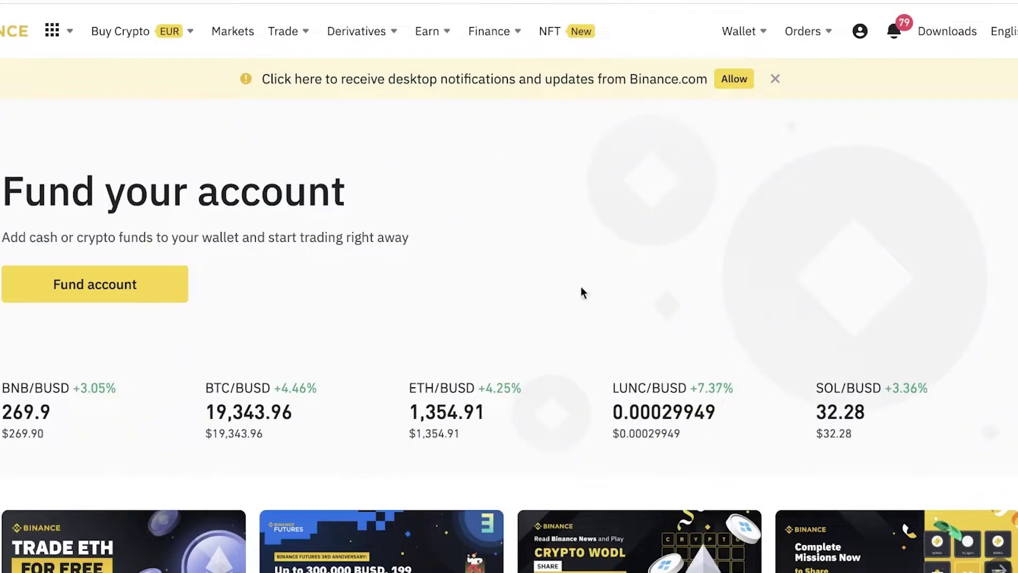
Open Binance's Wallet Overview, dismiss the notifications banner, and check Chrome's extensions list
{"action": "mouse_move", "coordinate": [739, 41]}
{"action": "left_click", "coordinate": [731, 80]}
{"action": "left_click", "coordinate": [775, 80]}
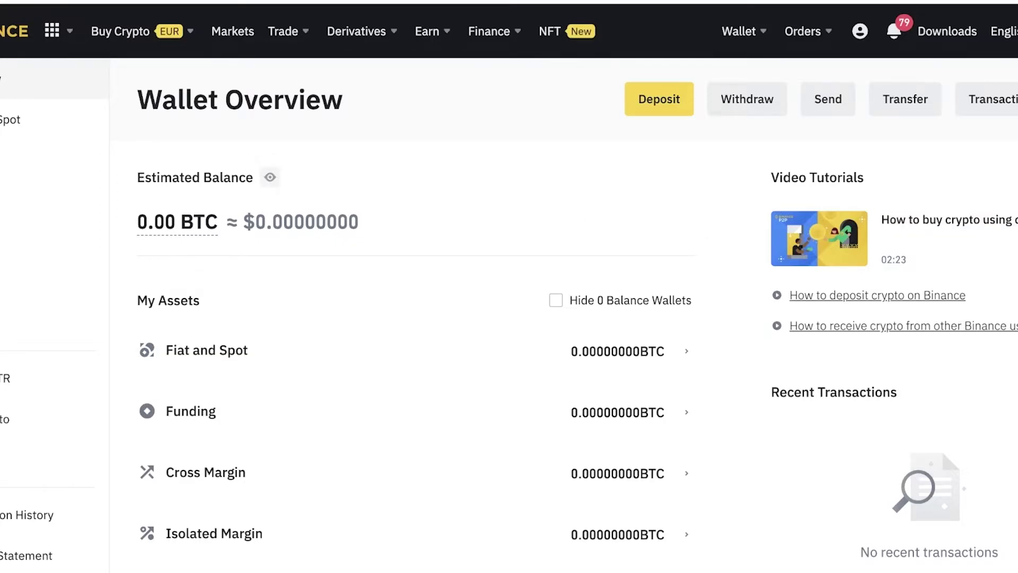
{"action": "left_click", "coordinate": [974, 2]}
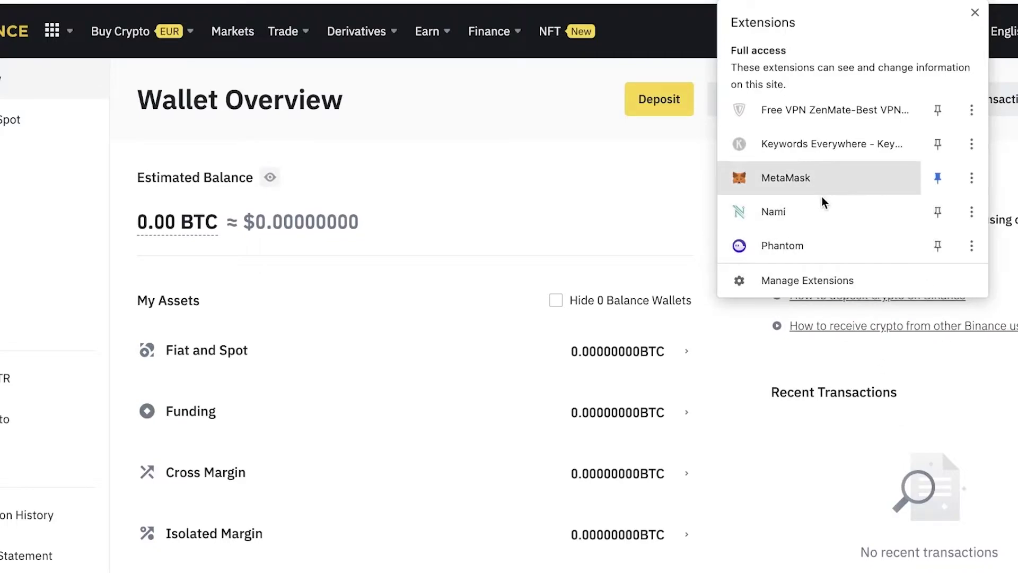
{"action": "left_click", "coordinate": [974, 3]}
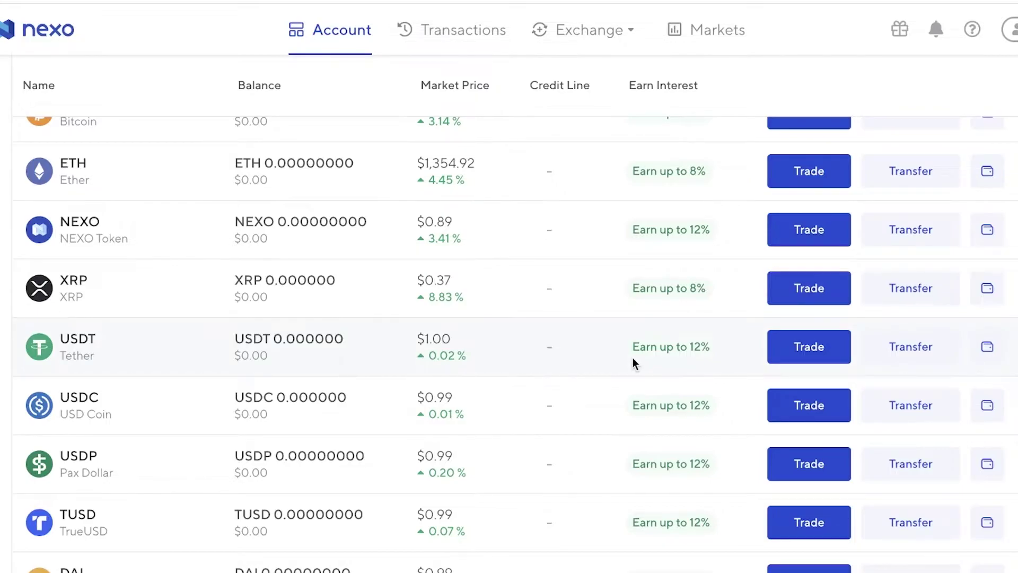
Open My Profile from the avatar menu to see the Identity Verification status
{"action": "scroll", "coordinate": [310, 229], "scroll_direction": "down", "scroll_amount": 1}
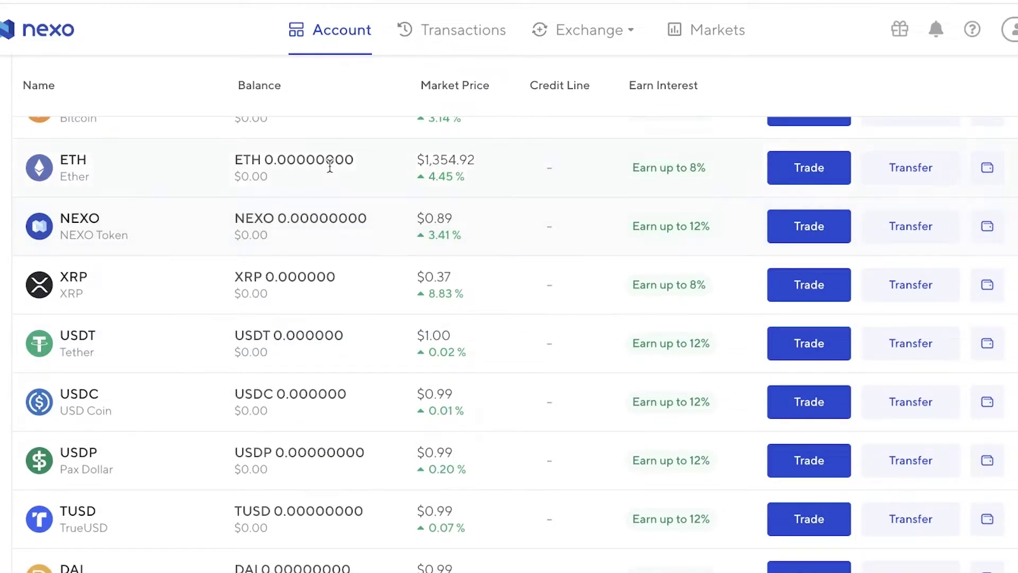
{"action": "scroll", "coordinate": [329, 167], "scroll_direction": "up", "scroll_amount": 10}
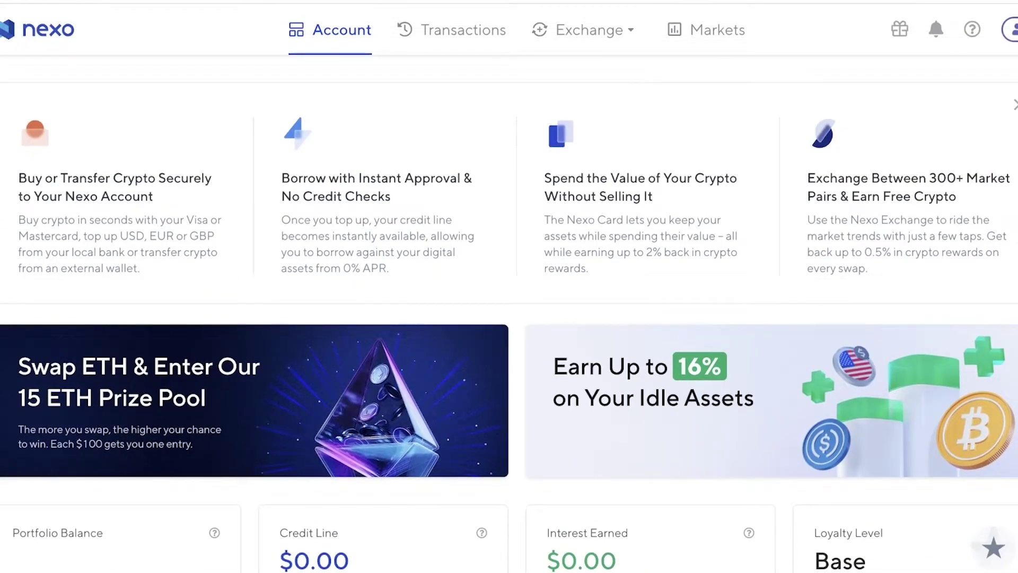
{"action": "left_click", "coordinate": [1010, 29]}
{"action": "left_click", "coordinate": [837, 80]}
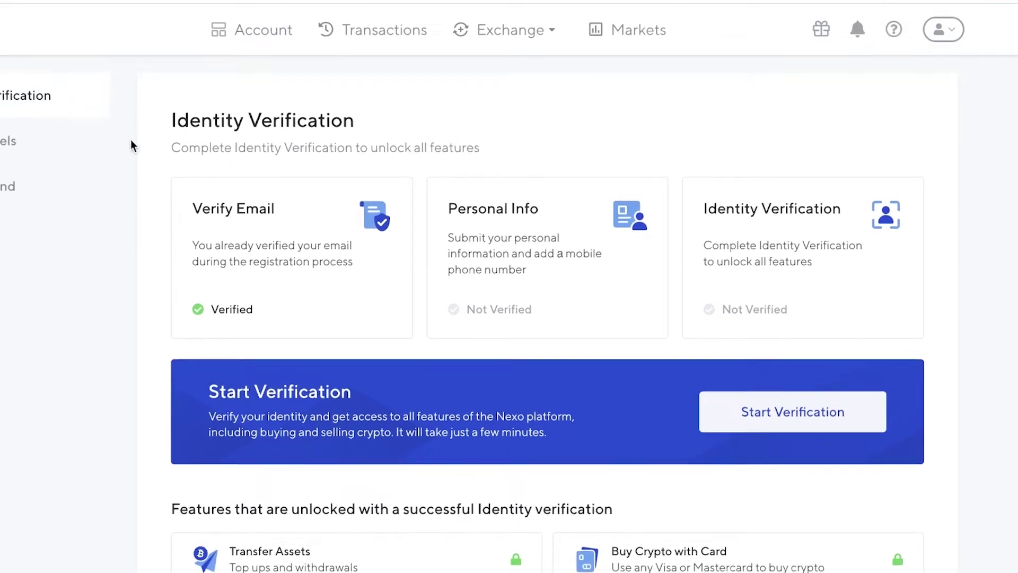
{"action": "scroll", "coordinate": [405, 324], "scroll_direction": "down", "scroll_amount": 4}
{"action": "scroll", "coordinate": [405, 324], "scroll_direction": "down", "scroll_amount": 10}
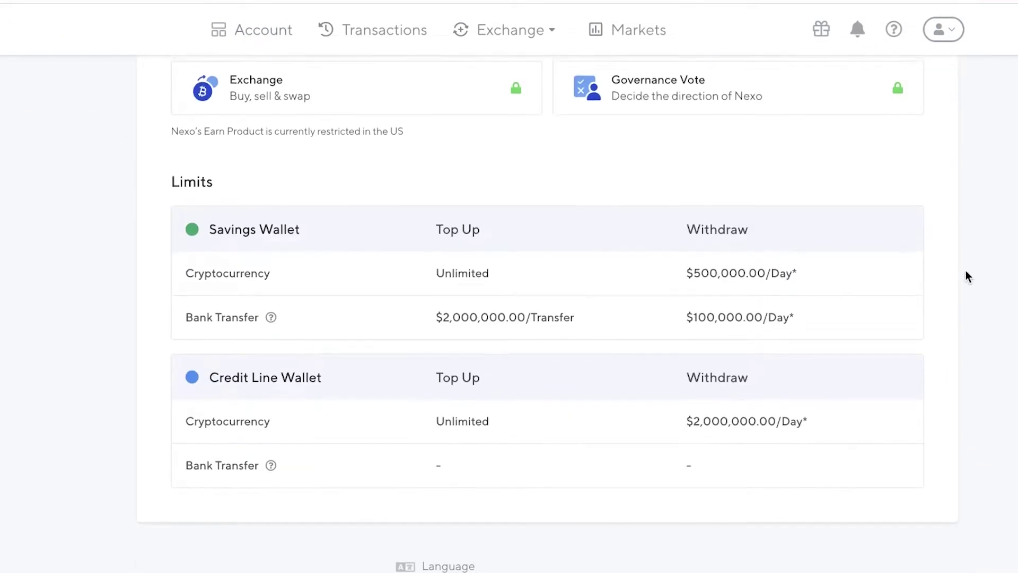
{"action": "scroll", "coordinate": [368, 222], "scroll_direction": "up", "scroll_amount": 8}
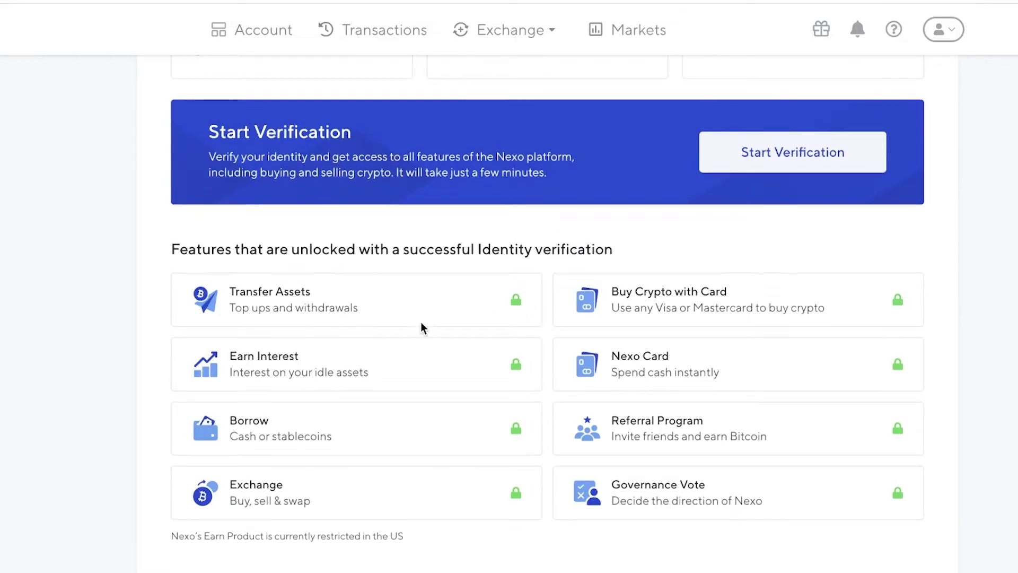
{"action": "scroll", "coordinate": [868, 429], "scroll_direction": "up", "scroll_amount": 3}
{"action": "scroll", "coordinate": [401, 279], "scroll_direction": "up", "scroll_amount": 2}
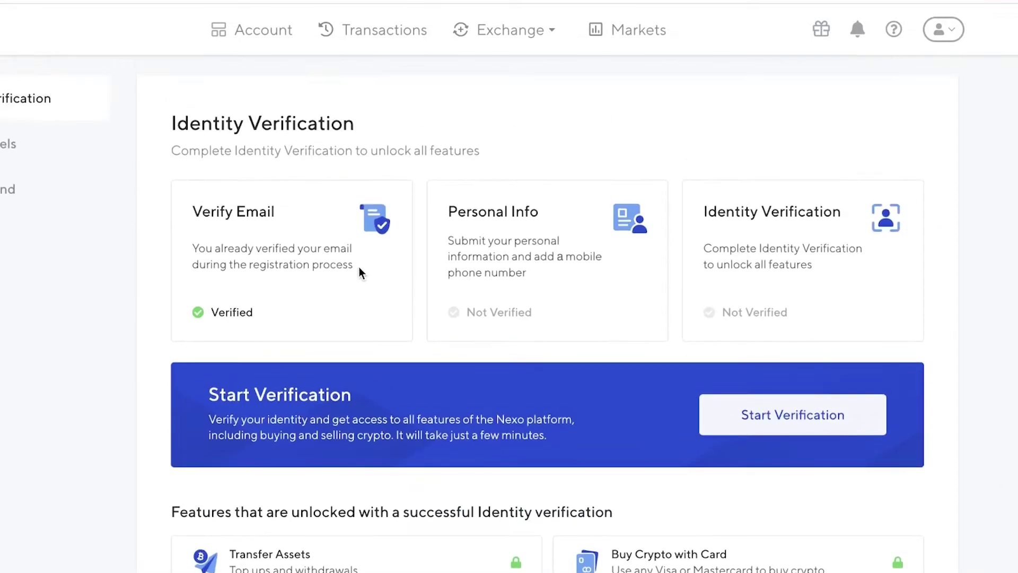
{"action": "scroll", "coordinate": [359, 272], "scroll_direction": "down", "scroll_amount": 4}
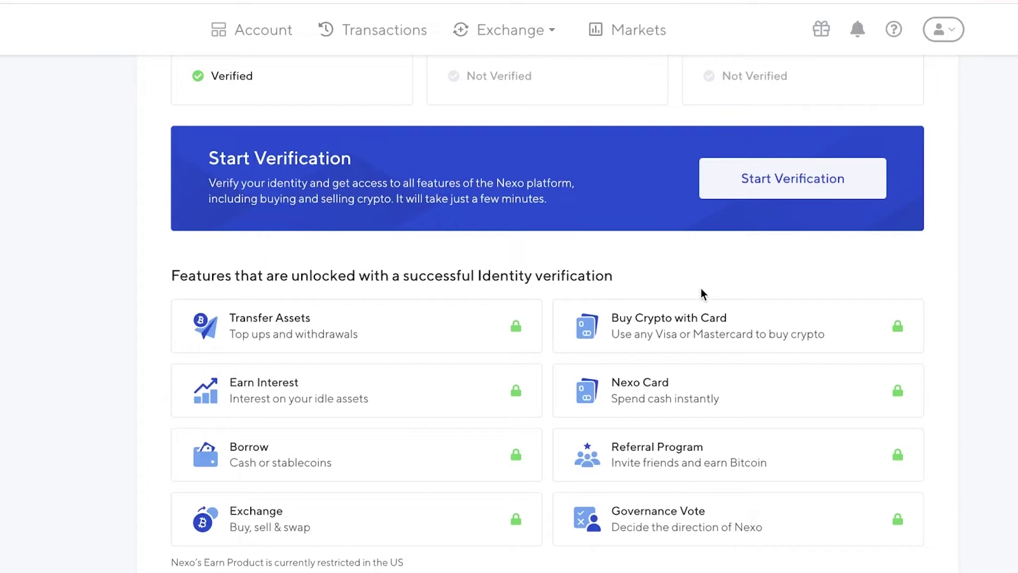
{"action": "scroll", "coordinate": [668, 313], "scroll_direction": "down", "scroll_amount": 1}
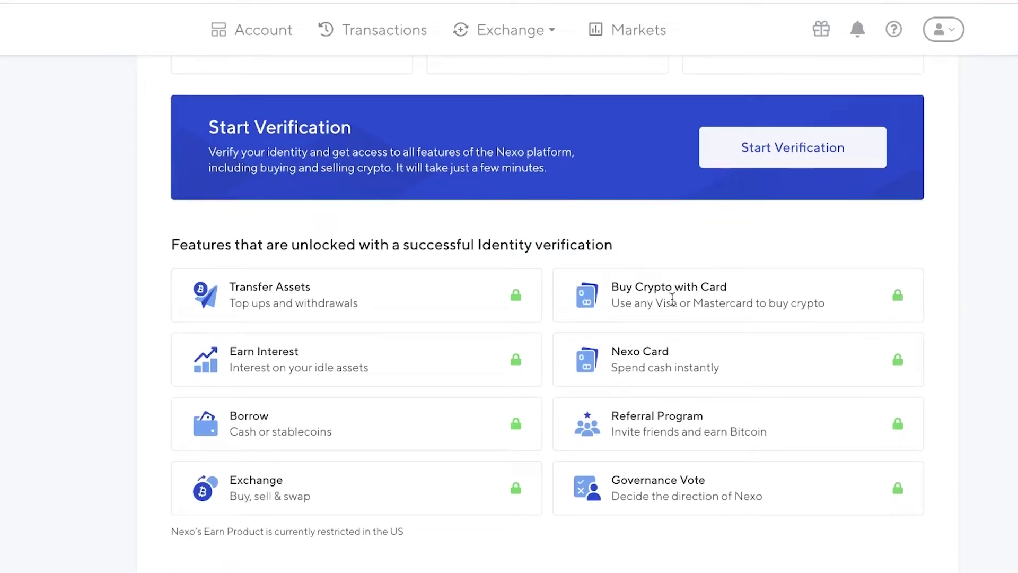
{"action": "scroll", "coordinate": [922, 222], "scroll_direction": "down", "scroll_amount": 1}
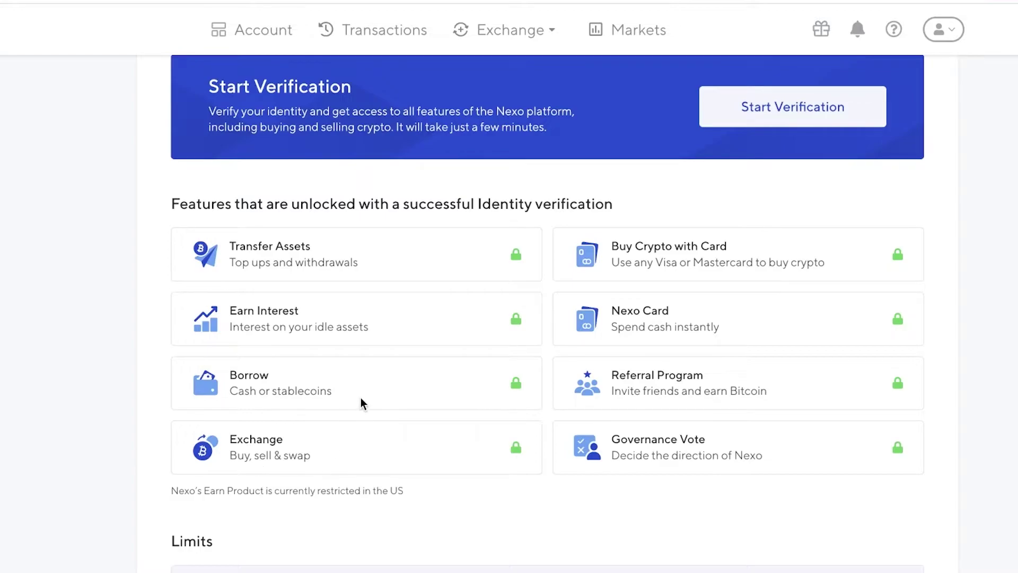
{"action": "scroll", "coordinate": [201, 86], "scroll_direction": "up", "scroll_amount": 4}
{"action": "scroll", "coordinate": [509, 318], "scroll_direction": "up", "scroll_amount": 2}
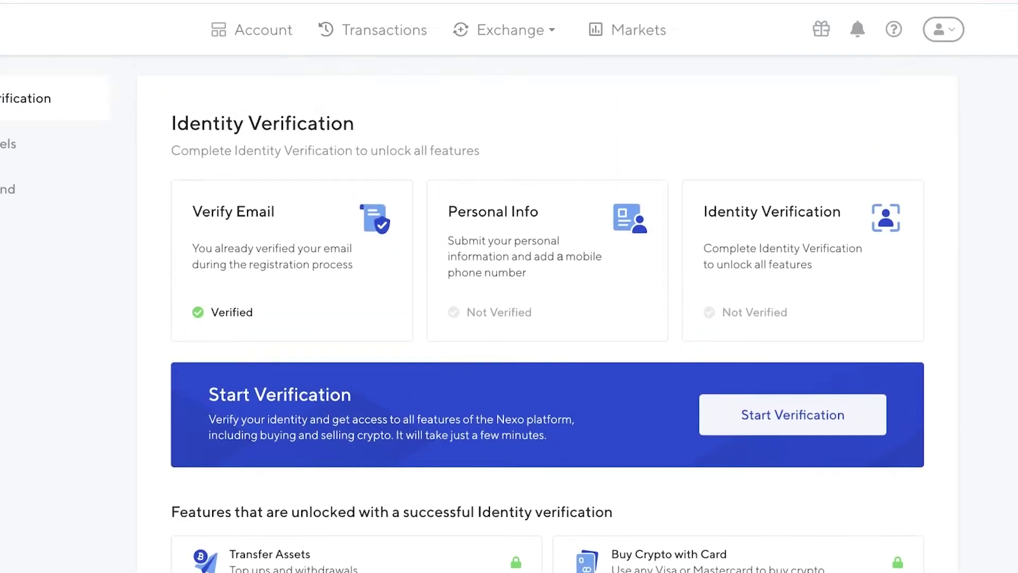
Open Loyalty Levels and review the tier benefits in the Borrow table
{"action": "left_click", "coordinate": [31, 144]}
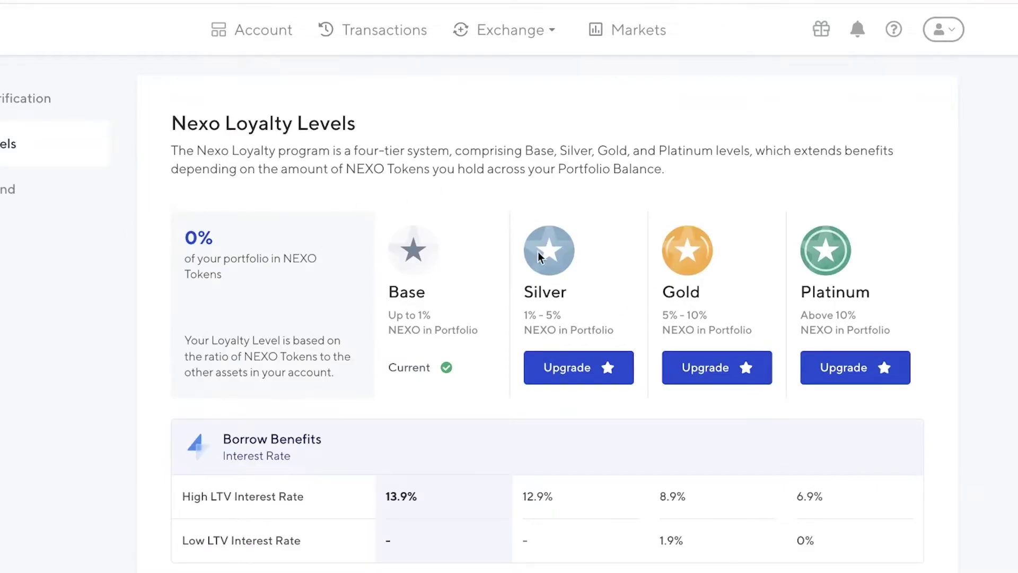
{"action": "scroll", "coordinate": [399, 336], "scroll_direction": "down", "scroll_amount": 1}
{"action": "scroll", "coordinate": [402, 339], "scroll_direction": "down", "scroll_amount": 3}
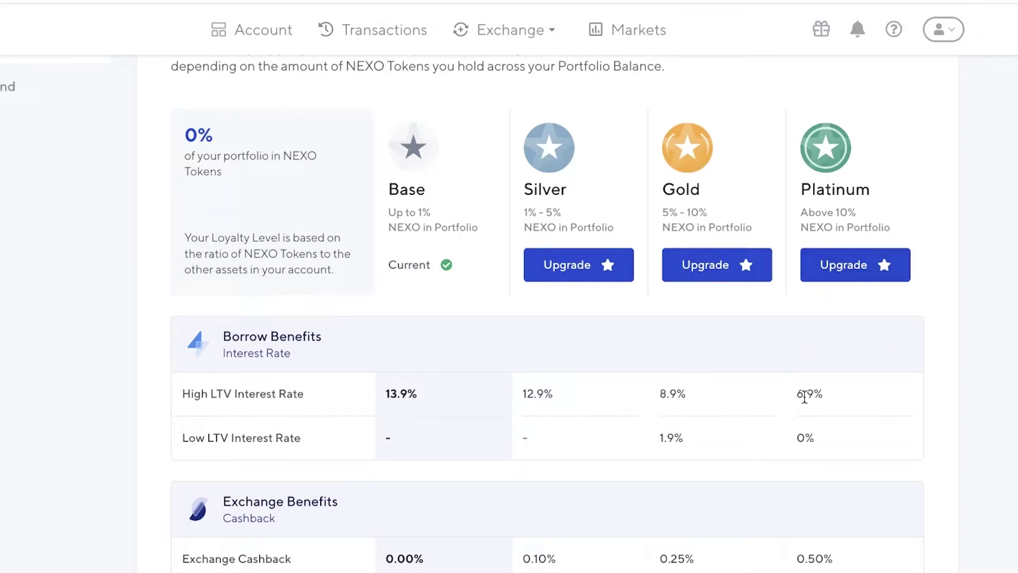
{"action": "scroll", "coordinate": [929, 106], "scroll_direction": "down", "scroll_amount": 5}
{"action": "scroll", "coordinate": [926, 112], "scroll_direction": "up", "scroll_amount": 6}
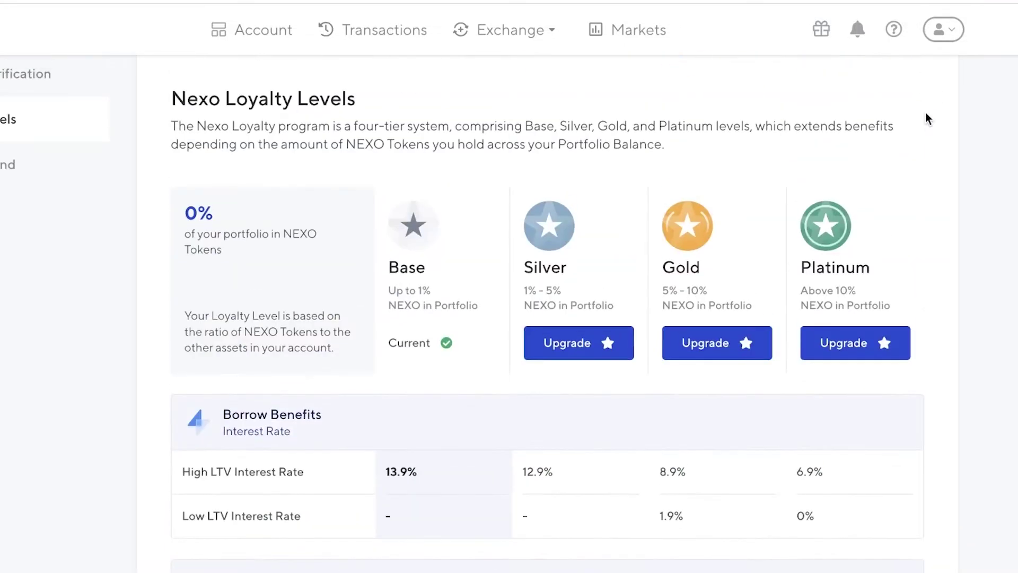
{"action": "scroll", "coordinate": [925, 112], "scroll_direction": "down", "scroll_amount": 1}
{"action": "scroll", "coordinate": [838, 199], "scroll_direction": "down", "scroll_amount": 7}
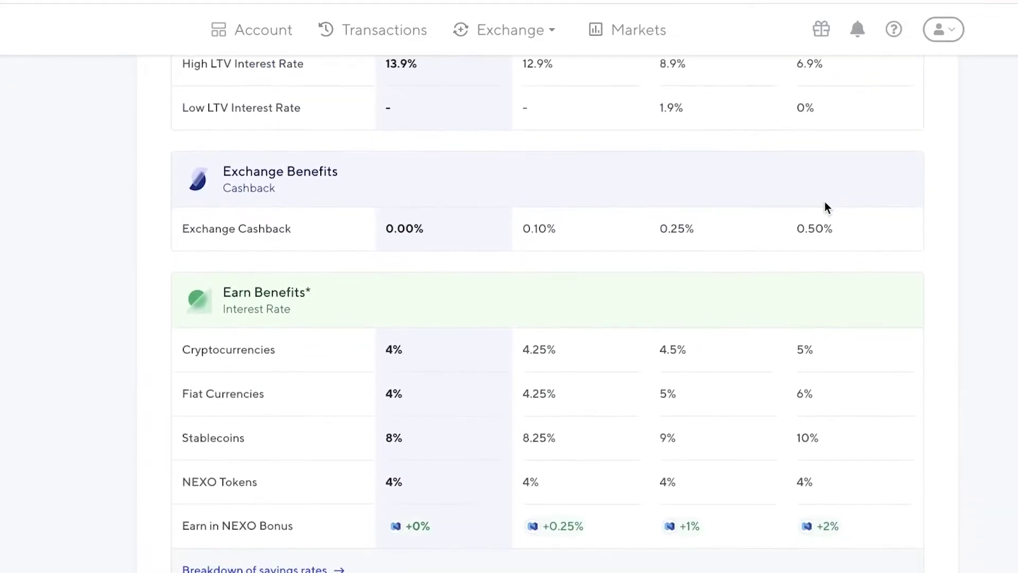
{"action": "scroll", "coordinate": [873, 192], "scroll_direction": "up", "scroll_amount": 7}
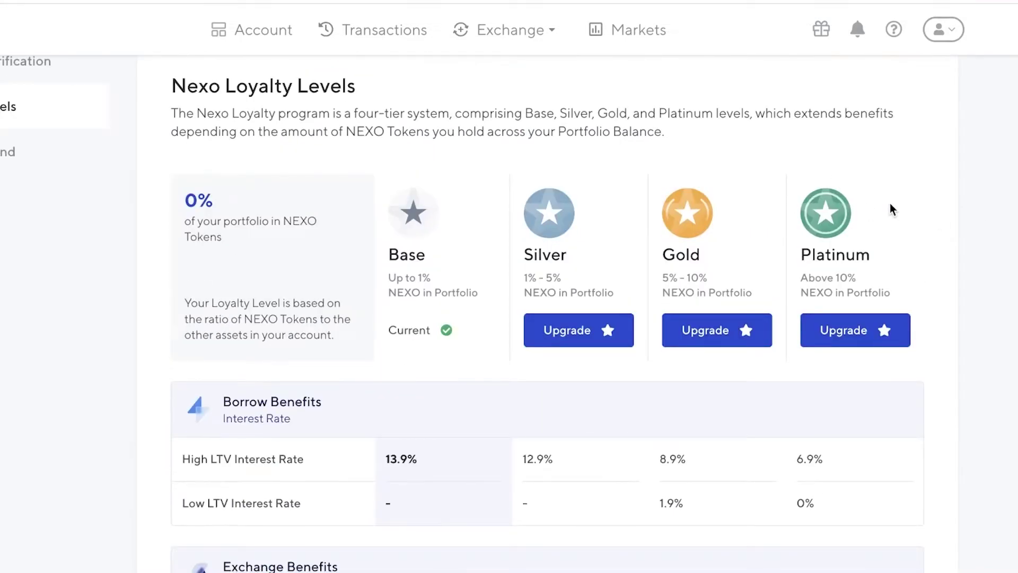
{"action": "scroll", "coordinate": [891, 191], "scroll_direction": "down", "scroll_amount": 5}
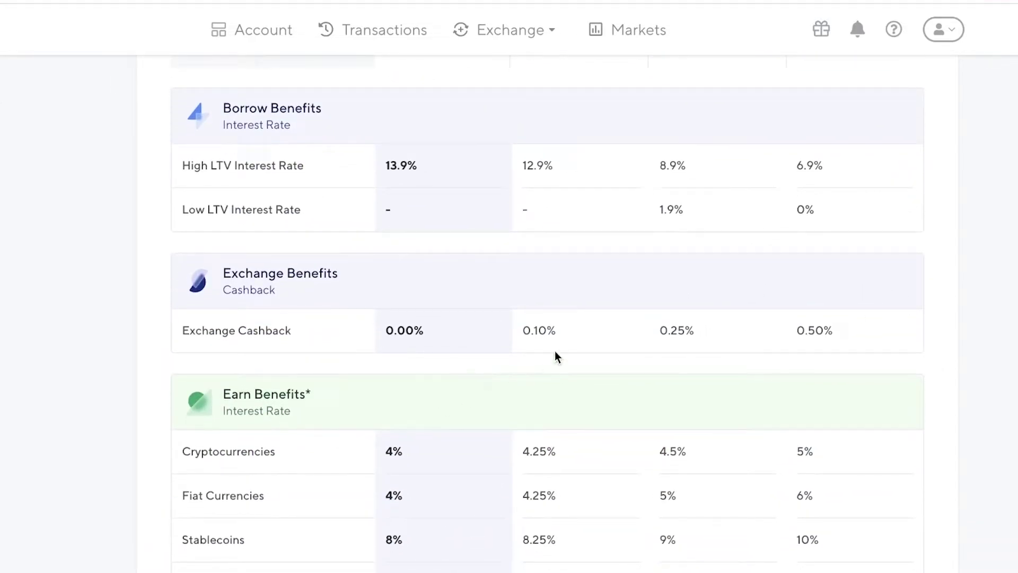
Scroll through the Exchange and Earn Benefits tables for Base, Silver, Gold and Platinum
{"action": "scroll", "coordinate": [554, 350], "scroll_direction": "up", "scroll_amount": 4}
{"action": "scroll", "coordinate": [490, 530], "scroll_direction": "down", "scroll_amount": 1}
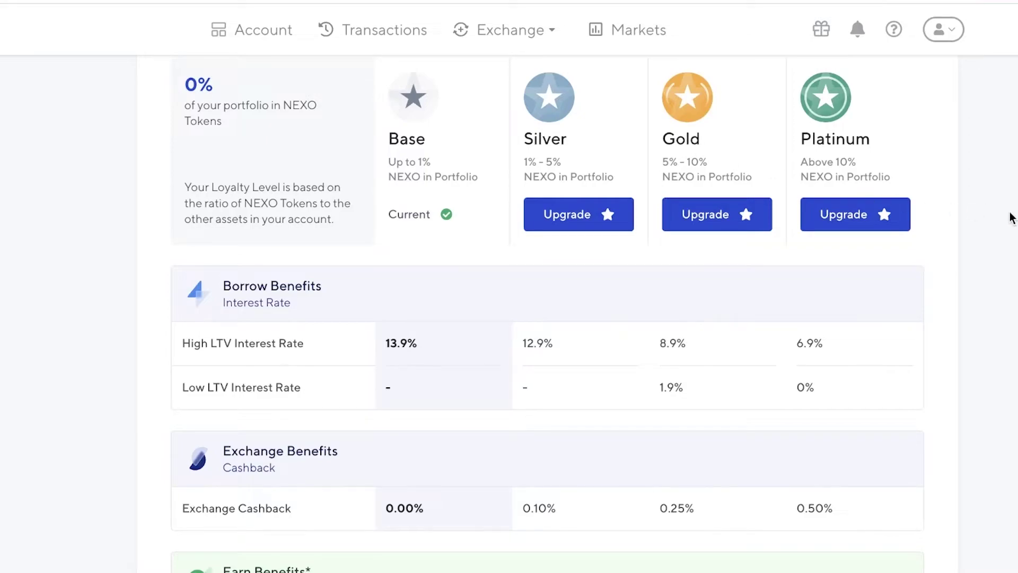
{"action": "scroll", "coordinate": [1009, 216], "scroll_direction": "down", "scroll_amount": 1}
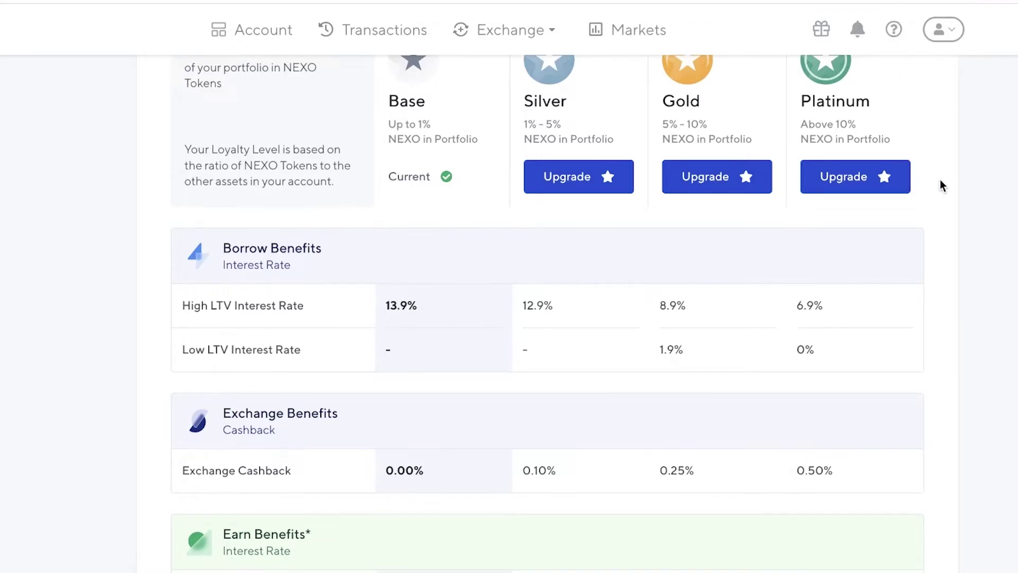
{"action": "scroll", "coordinate": [941, 180], "scroll_direction": "down", "scroll_amount": 3}
{"action": "scroll", "coordinate": [944, 188], "scroll_direction": "up", "scroll_amount": 3}
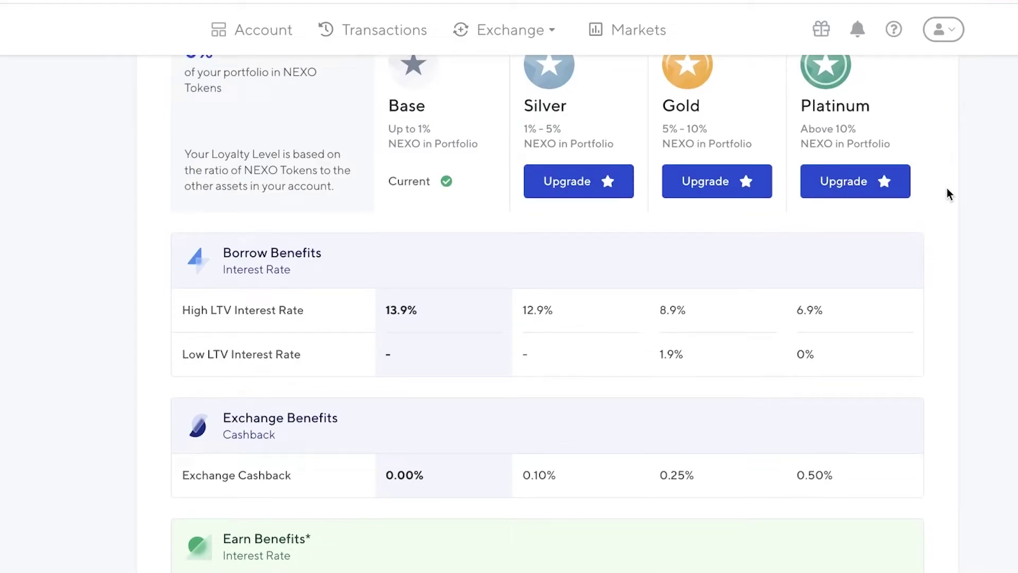
{"action": "scroll", "coordinate": [947, 189], "scroll_direction": "down", "scroll_amount": 5}
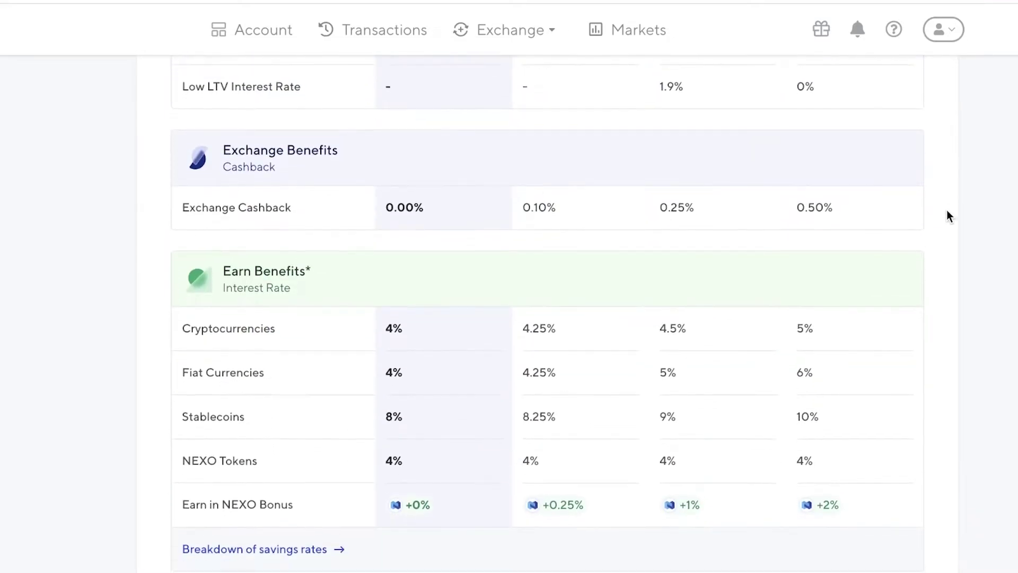
{"action": "scroll", "coordinate": [318, 344], "scroll_direction": "down", "scroll_amount": 3}
{"action": "scroll", "coordinate": [322, 347], "scroll_direction": "up", "scroll_amount": 4}
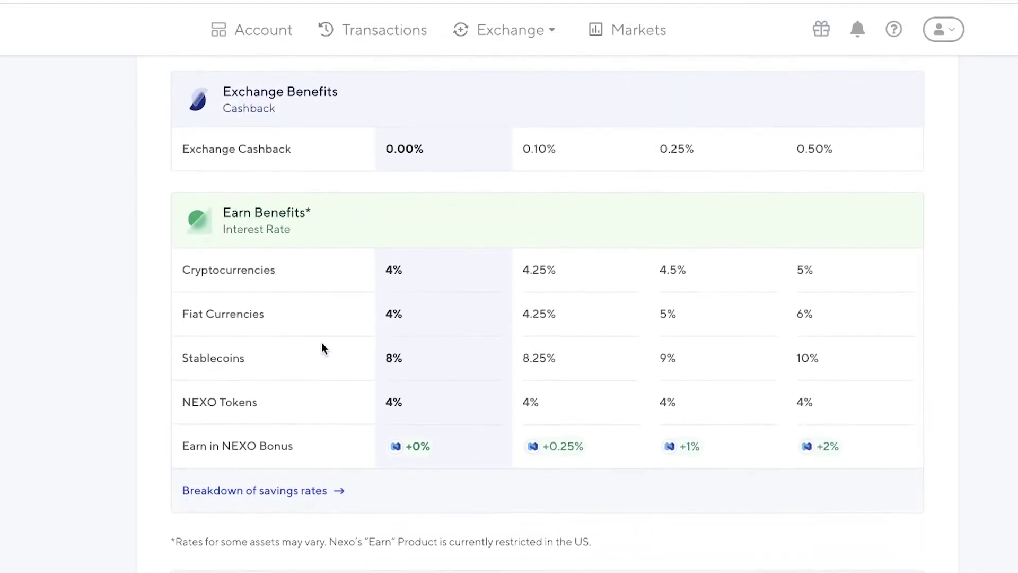
{"action": "scroll", "coordinate": [852, 257], "scroll_direction": "down", "scroll_amount": 3}
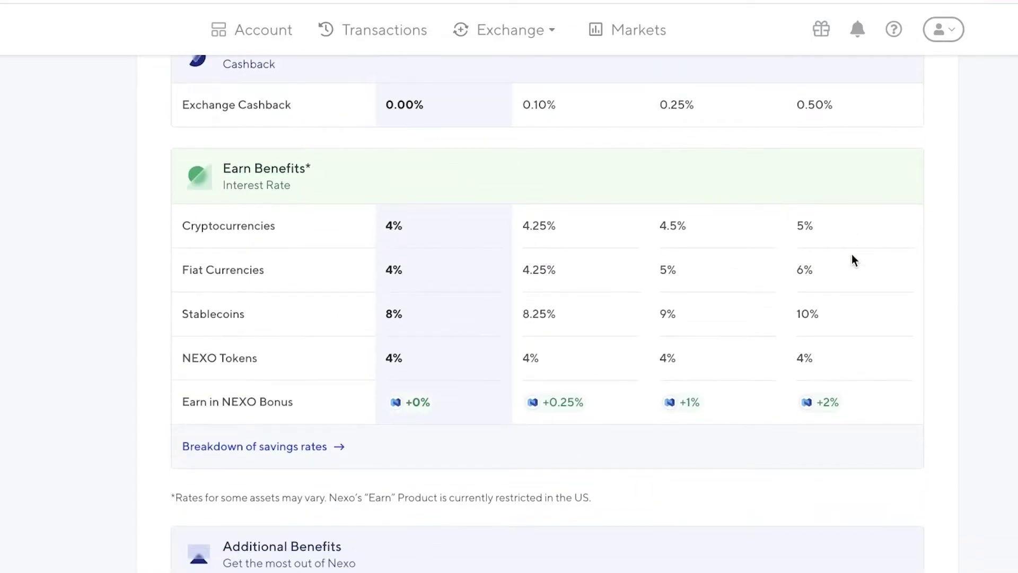
{"action": "scroll", "coordinate": [854, 255], "scroll_direction": "down", "scroll_amount": 5}
{"action": "scroll", "coordinate": [853, 255], "scroll_direction": "up", "scroll_amount": 15}
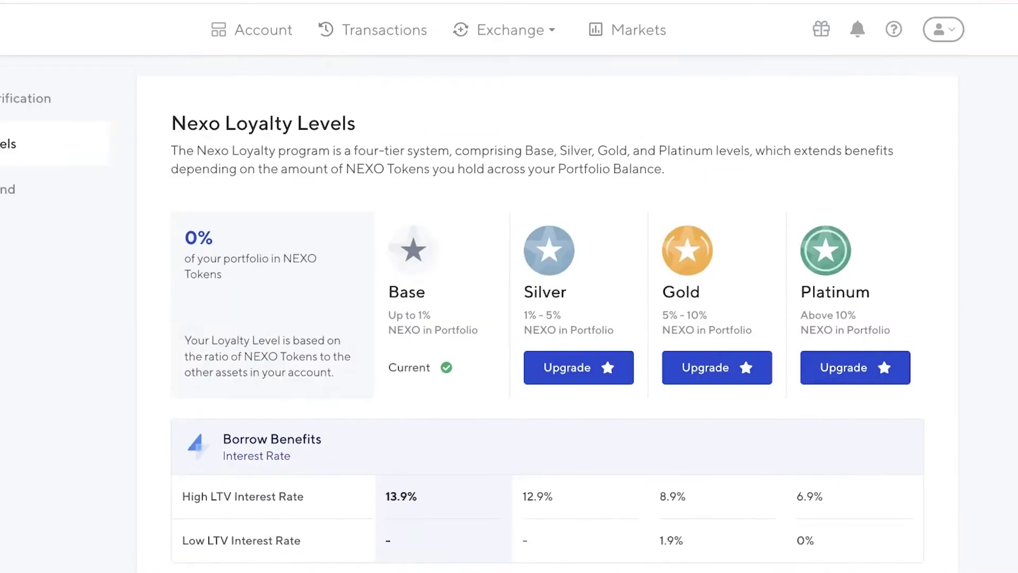
Visit Refer a Friend, return to the Account dashboard, then view the empty Transaction History
{"action": "left_click", "coordinate": [8, 189]}
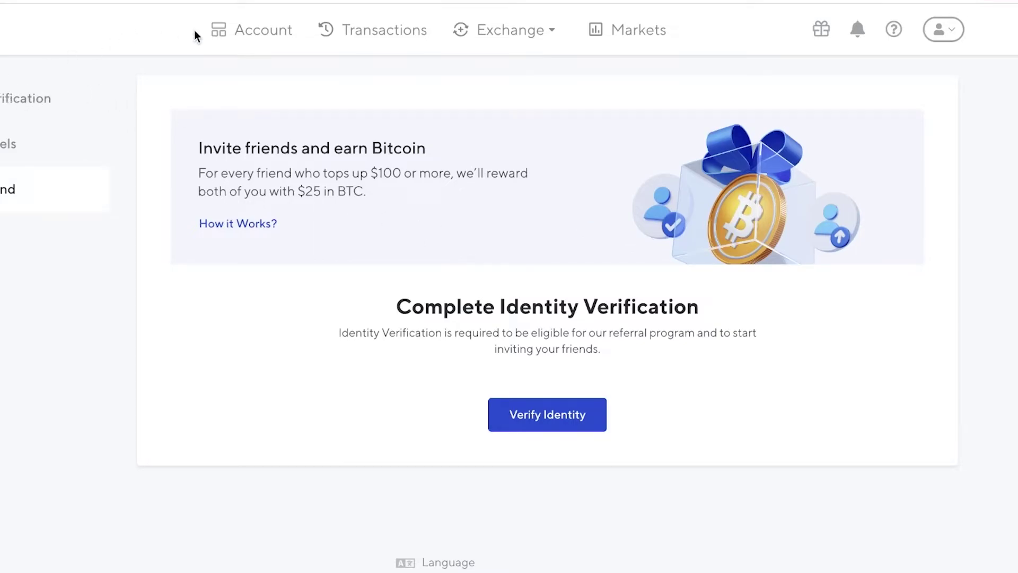
{"action": "left_click", "coordinate": [245, 31]}
{"action": "scroll", "coordinate": [445, 253], "scroll_direction": "down", "scroll_amount": 3}
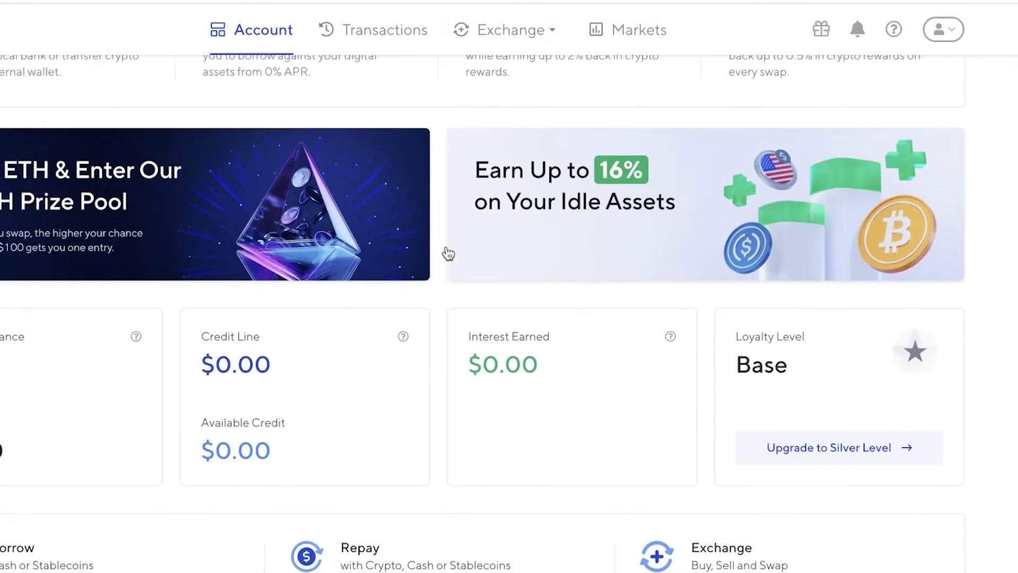
{"action": "scroll", "coordinate": [289, 232], "scroll_direction": "up", "scroll_amount": 3}
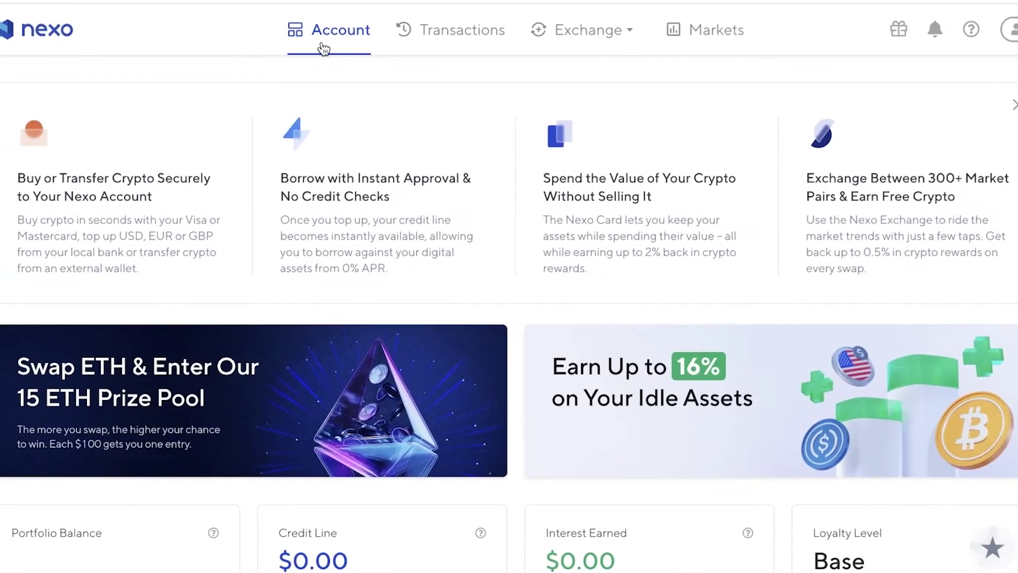
{"action": "left_click", "coordinate": [425, 30]}
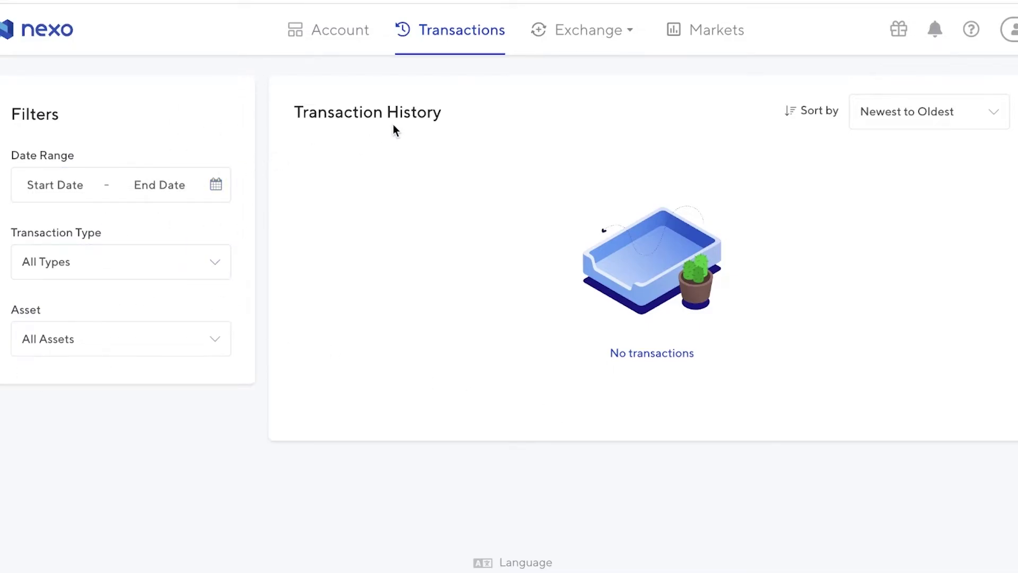
Open the Markets page listing top movers, 24h volume and market caps
{"action": "mouse_move", "coordinate": [576, 15]}
{"action": "left_click", "coordinate": [605, 150]}
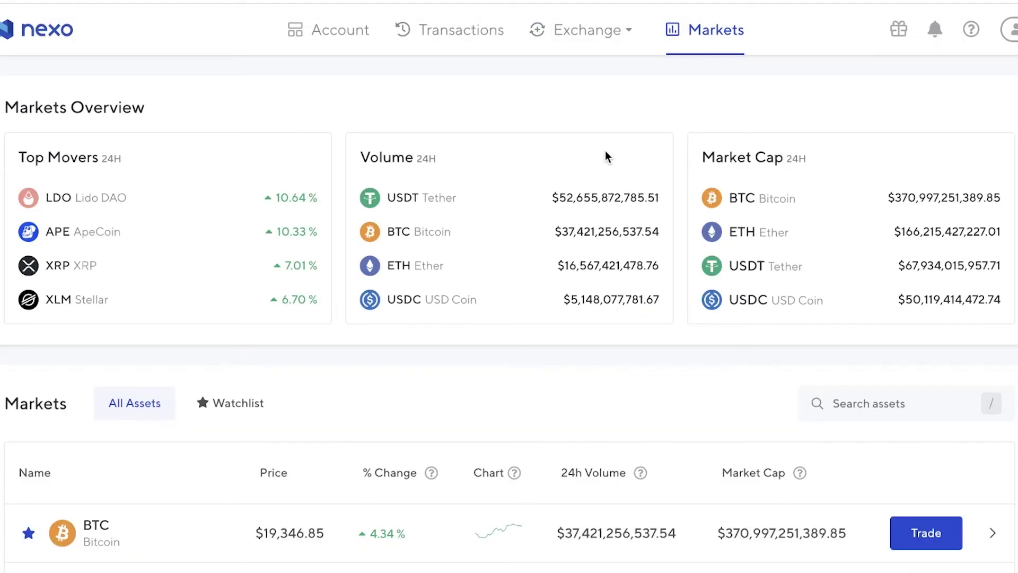
{"action": "mouse_move", "coordinate": [606, 50]}
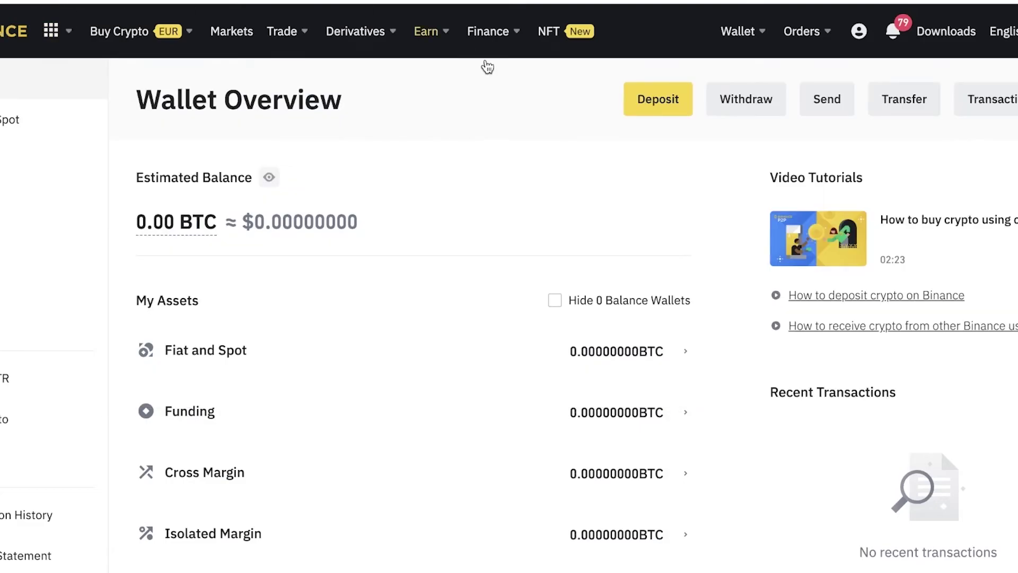
Switch from the empty Binance Wallet Overview back to the Nexo Markets tab
{"action": "mouse_move", "coordinate": [488, 31]}
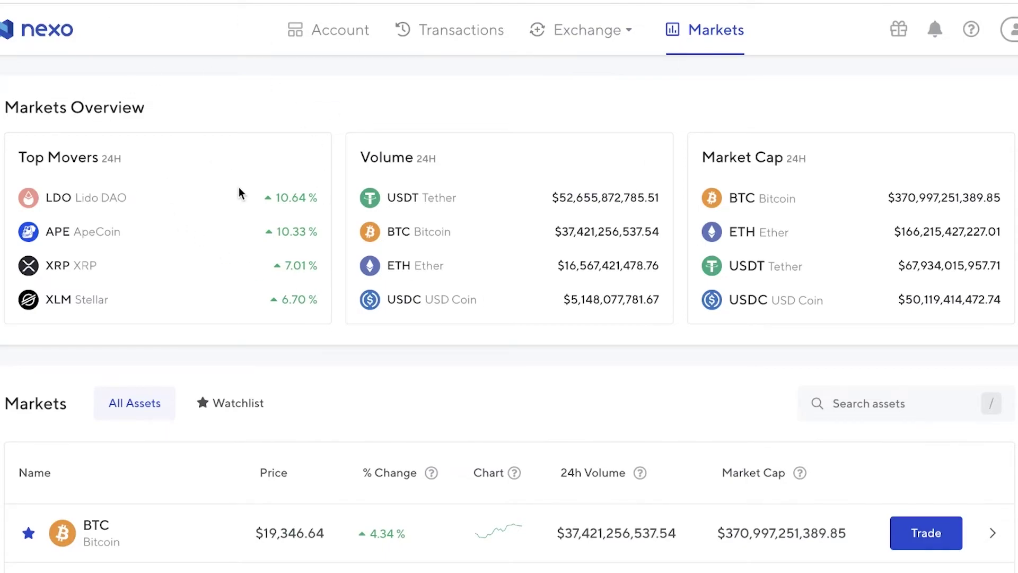
Check the current Markets watchlist, then switch back to the All Assets list
{"action": "scroll", "coordinate": [455, 240], "scroll_direction": "down", "scroll_amount": 1}
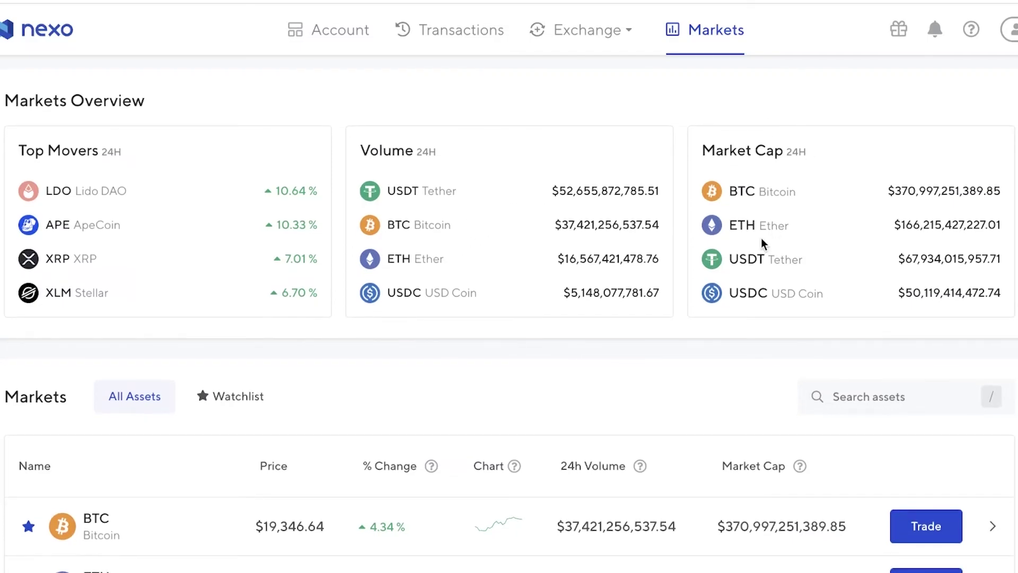
{"action": "scroll", "coordinate": [762, 237], "scroll_direction": "down", "scroll_amount": 1}
{"action": "scroll", "coordinate": [851, 132], "scroll_direction": "down", "scroll_amount": 5}
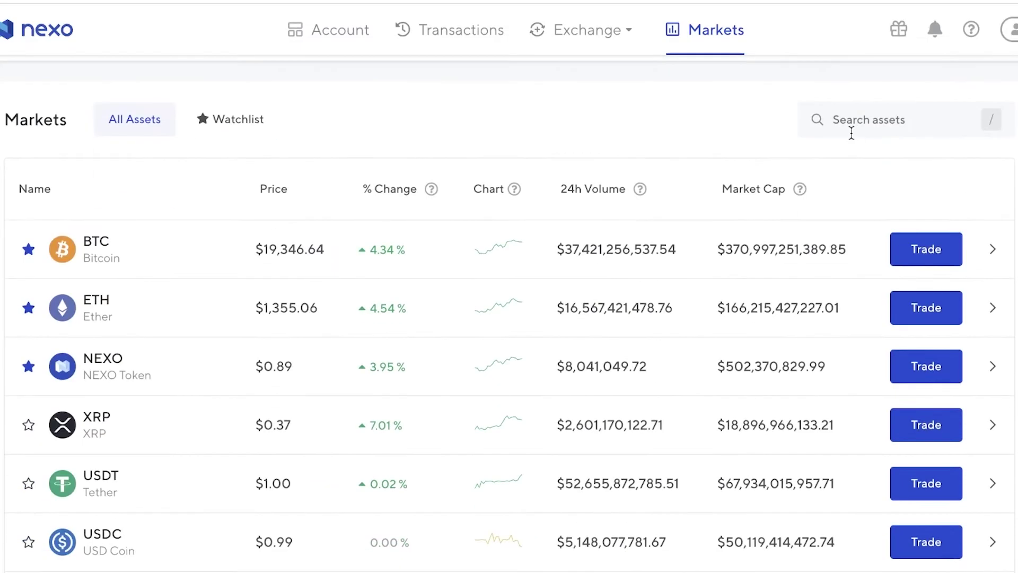
{"action": "left_click", "coordinate": [238, 123]}
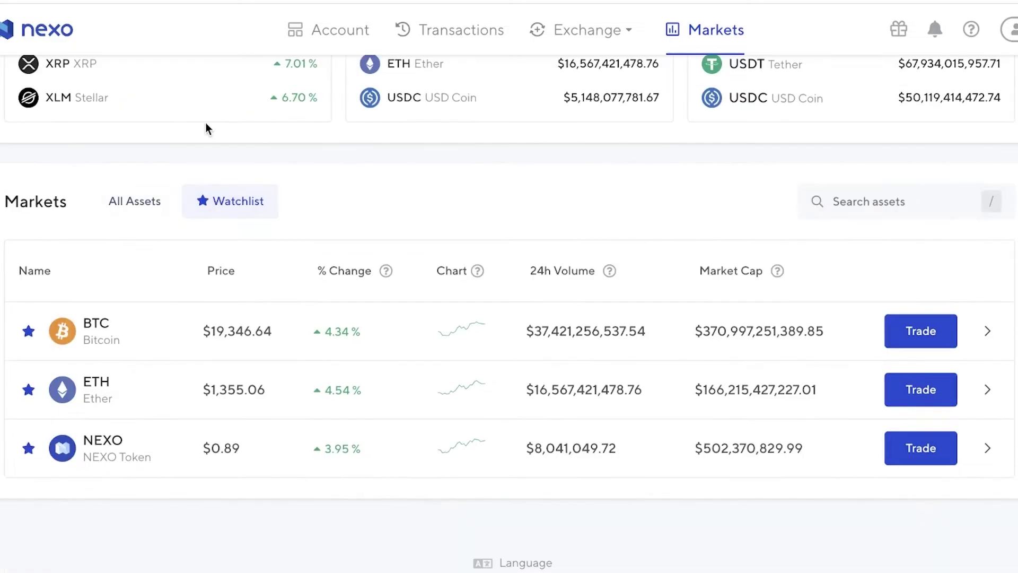
{"action": "left_click", "coordinate": [146, 204]}
Star UNI in the All Assets list to add it to the watchlist
{"action": "scroll", "coordinate": [159, 193], "scroll_direction": "down", "scroll_amount": 7}
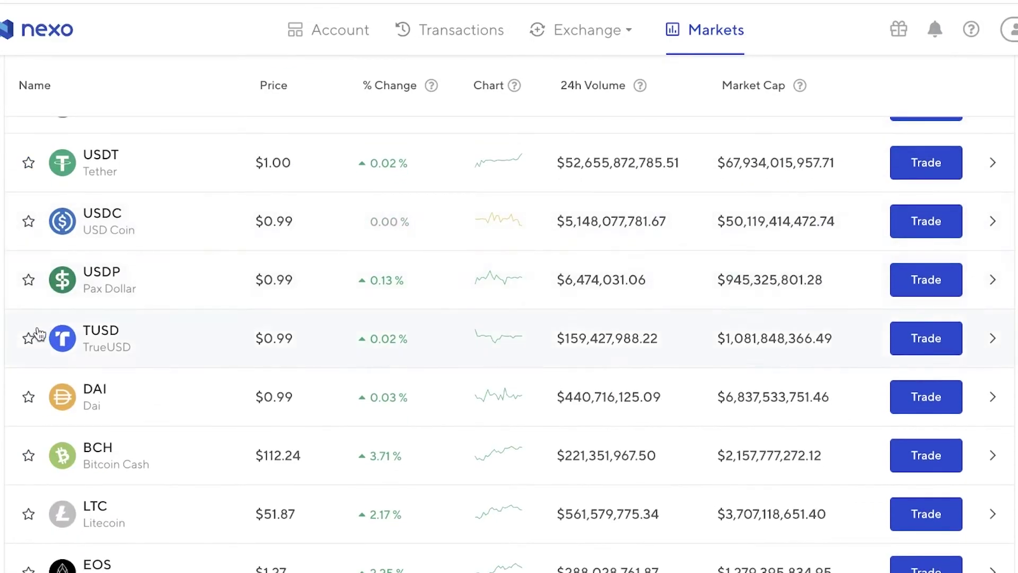
{"action": "scroll", "coordinate": [31, 334], "scroll_direction": "down", "scroll_amount": 8}
{"action": "scroll", "coordinate": [22, 332], "scroll_direction": "down", "scroll_amount": 5}
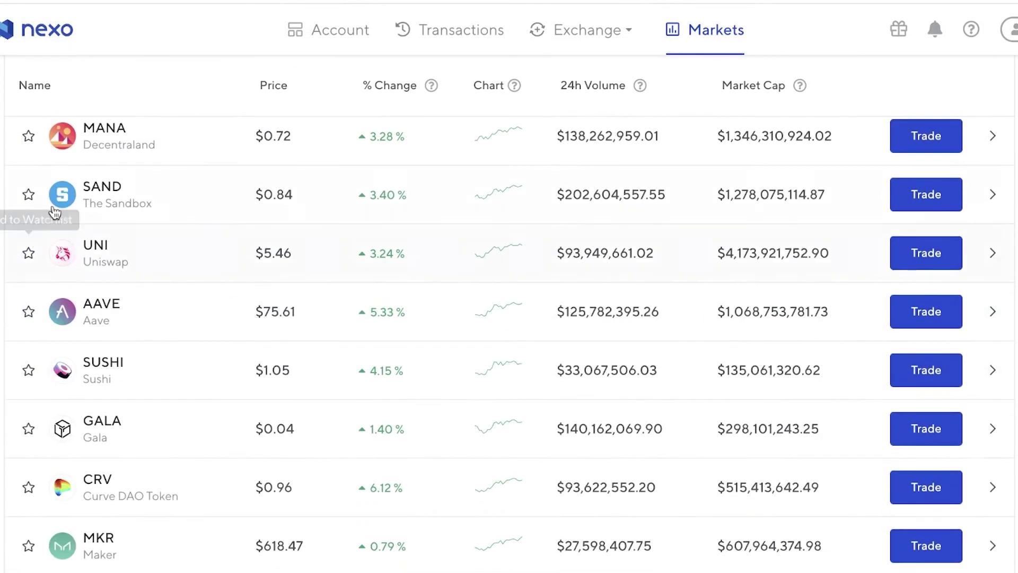
{"action": "left_click", "coordinate": [30, 255]}
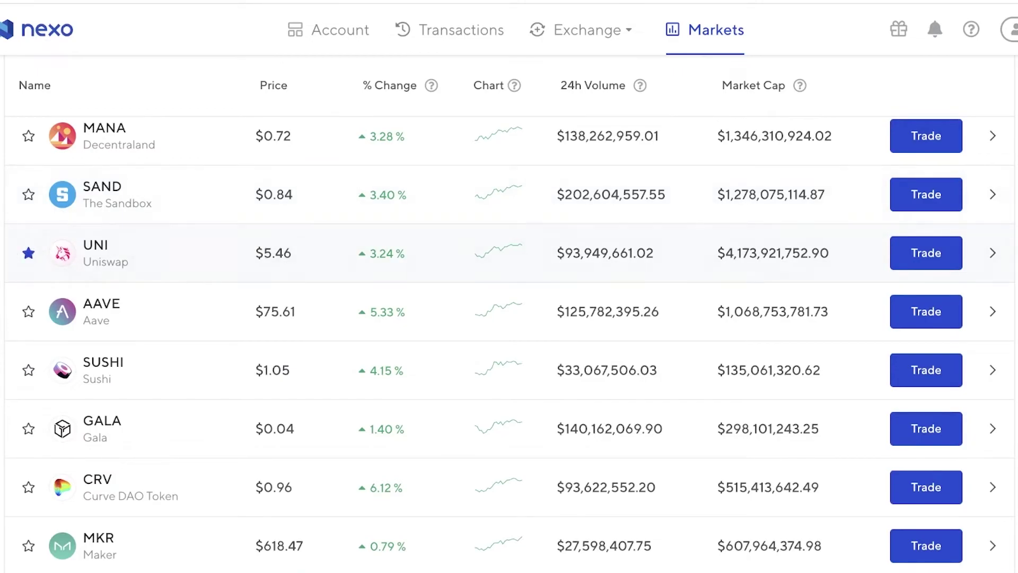
Confirm the watchlist shows UNI with BTC, ETH and NEXO, then return to All Assets
{"action": "scroll", "coordinate": [265, 250], "scroll_direction": "up", "scroll_amount": 15}
{"action": "scroll", "coordinate": [312, 228], "scroll_direction": "up", "scroll_amount": 10}
{"action": "scroll", "coordinate": [248, 337], "scroll_direction": "down", "scroll_amount": 4}
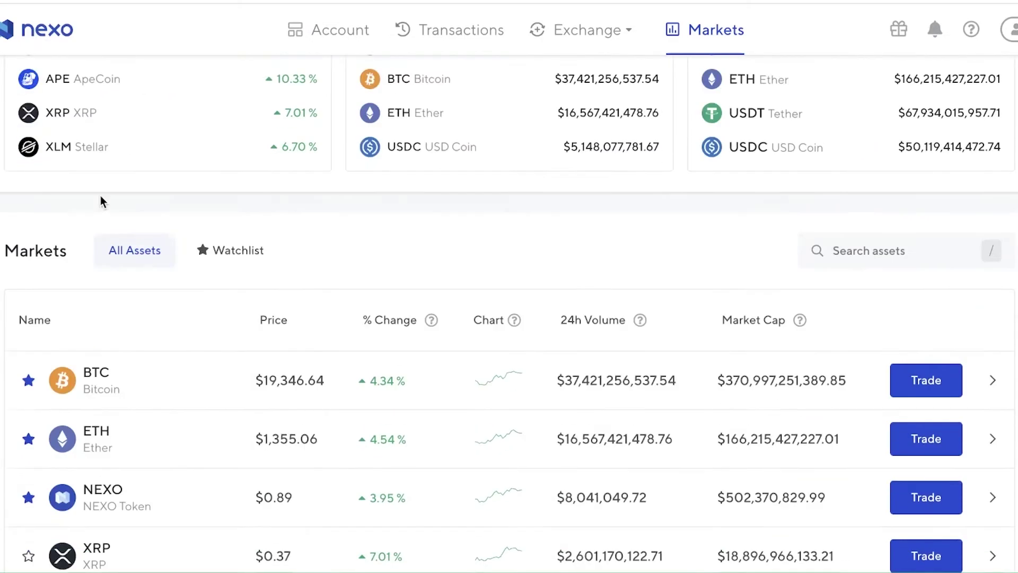
{"action": "left_click", "coordinate": [229, 220]}
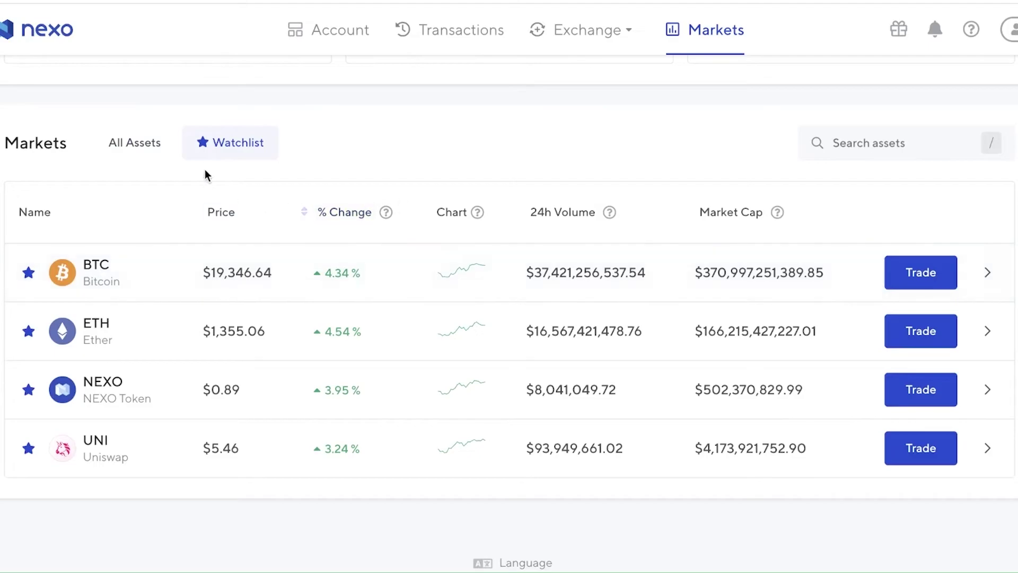
{"action": "left_click", "coordinate": [148, 143]}
Open the Ether market details page from the ETH row
{"action": "scroll", "coordinate": [811, 284], "scroll_direction": "down", "scroll_amount": 4}
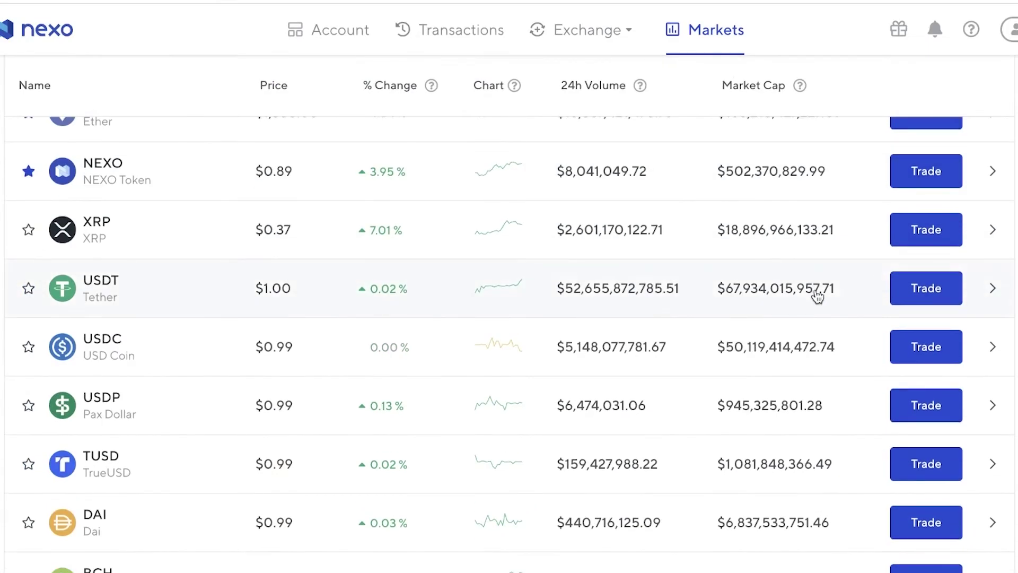
{"action": "scroll", "coordinate": [773, 300], "scroll_direction": "up", "scroll_amount": 8}
{"action": "scroll", "coordinate": [981, 445], "scroll_direction": "down", "scroll_amount": 3}
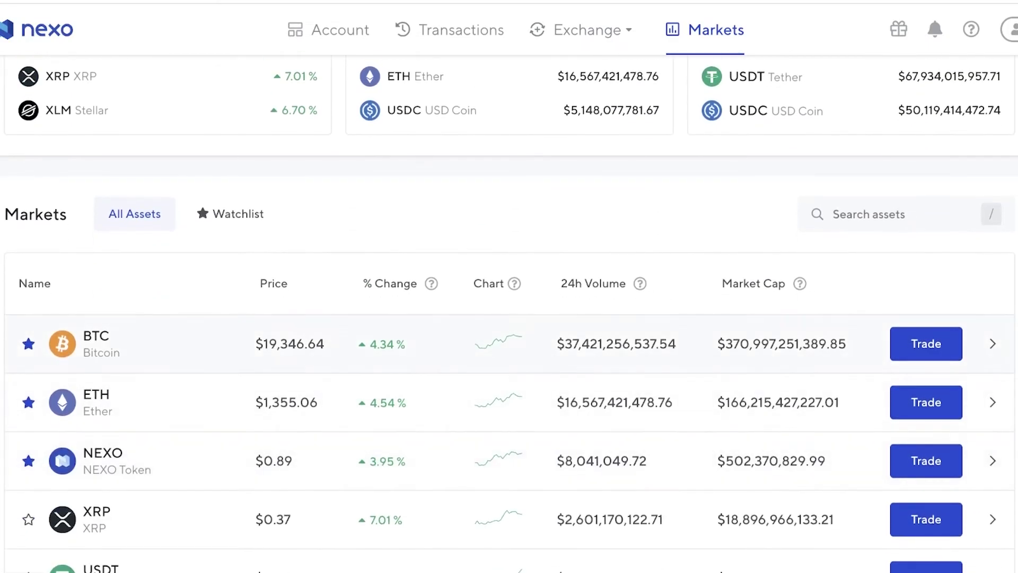
{"action": "left_click", "coordinate": [990, 409]}
{"action": "scroll", "coordinate": [545, 244], "scroll_direction": "down", "scroll_amount": 2}
View Ether's price chart over the 1Y, ALL and 3M ranges
{"action": "scroll", "coordinate": [311, 205], "scroll_direction": "up", "scroll_amount": 2}
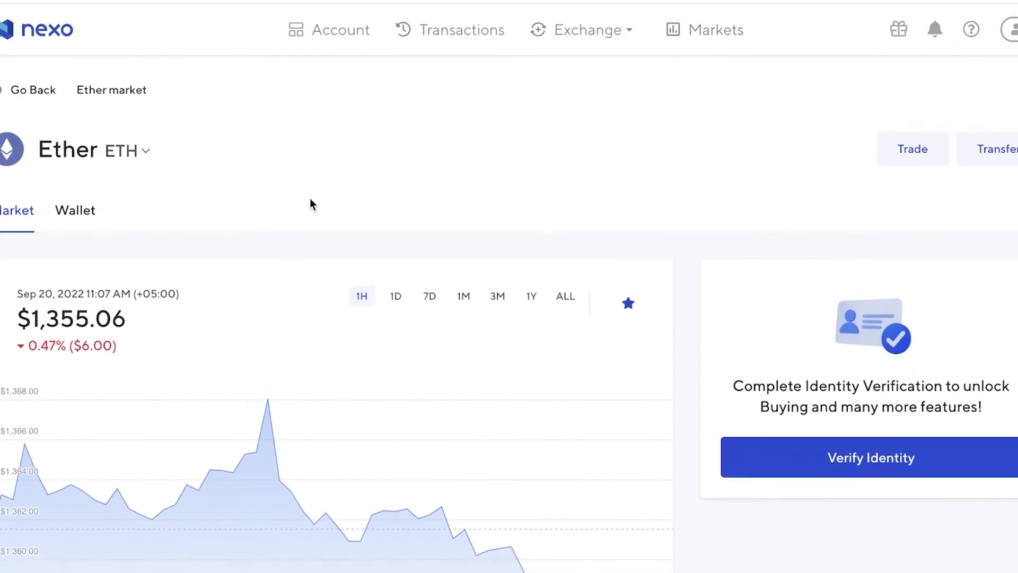
{"action": "scroll", "coordinate": [529, 443], "scroll_direction": "down", "scroll_amount": 3}
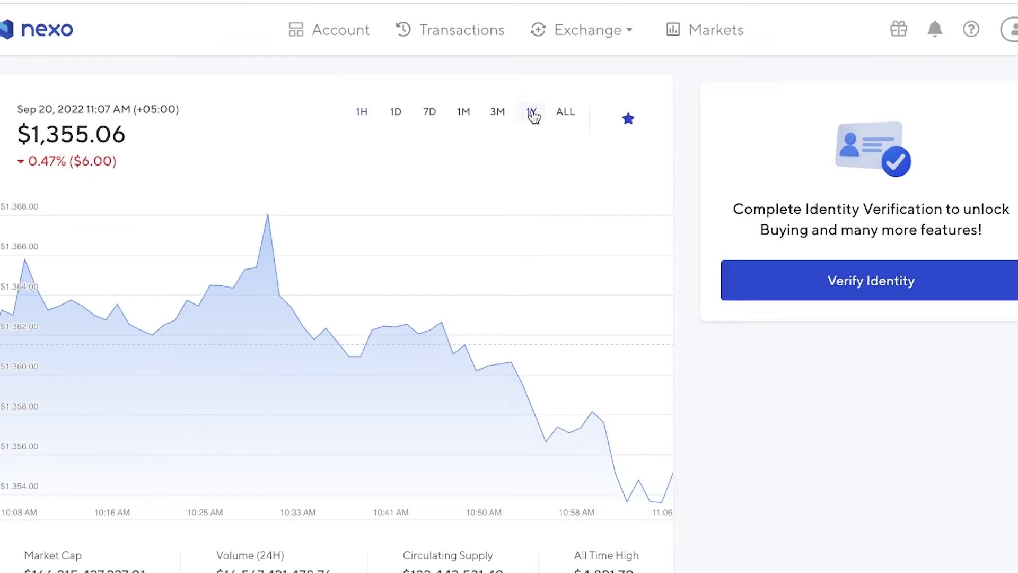
{"action": "left_click", "coordinate": [532, 114]}
{"action": "left_click", "coordinate": [561, 116]}
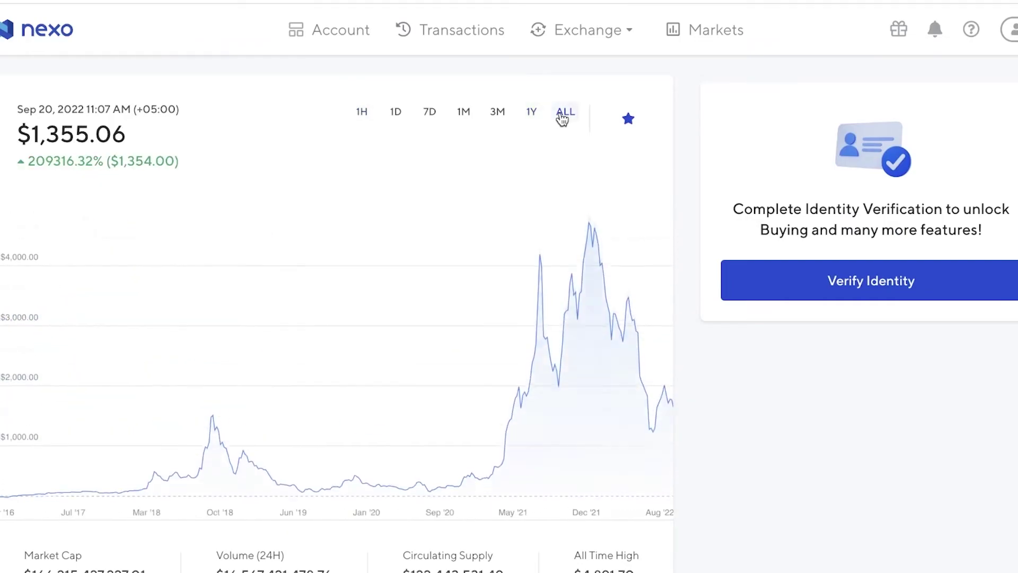
{"action": "left_click", "coordinate": [491, 118]}
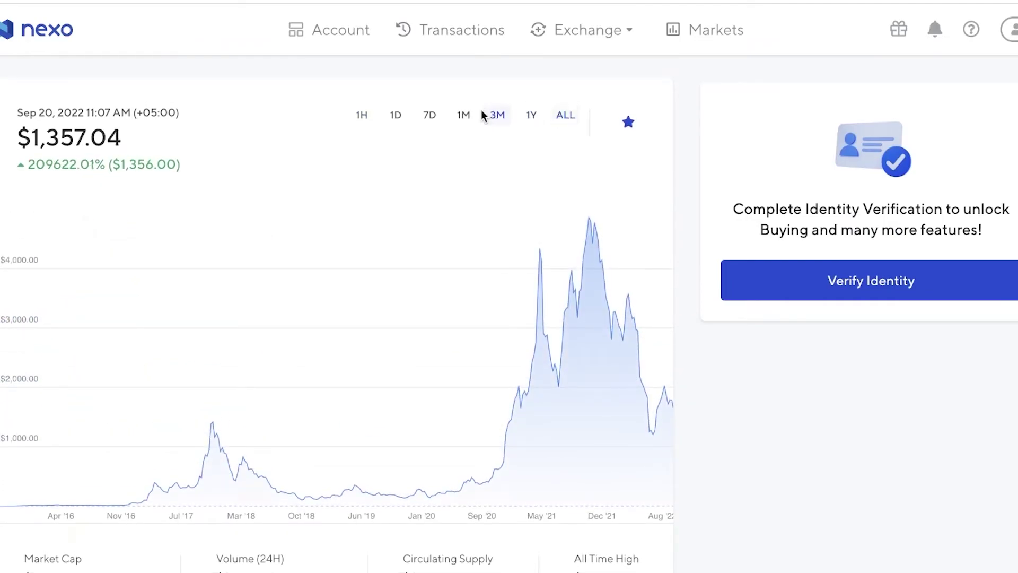
{"action": "scroll", "coordinate": [466, 159], "scroll_direction": "down", "scroll_amount": 15}
{"action": "scroll", "coordinate": [168, 329], "scroll_direction": "up", "scroll_amount": 7}
{"action": "scroll", "coordinate": [167, 329], "scroll_direction": "up", "scroll_amount": 8}
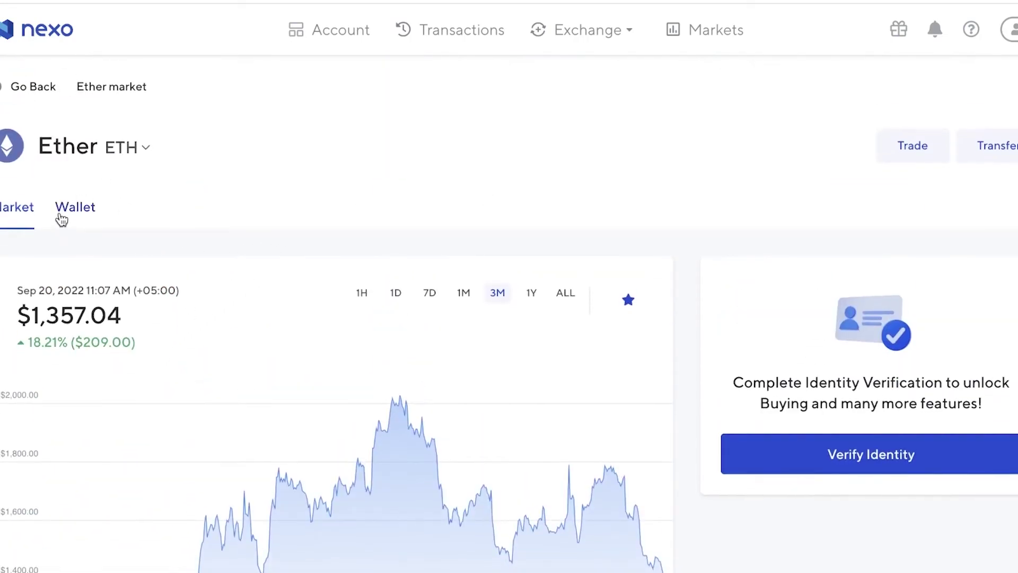
Review the Ether Wallet tab, showing ETH 0.00000000 across Savings and Credit Line wallets
{"action": "left_click", "coordinate": [62, 217]}
{"action": "scroll", "coordinate": [66, 216], "scroll_direction": "down", "scroll_amount": 1}
{"action": "scroll", "coordinate": [597, 335], "scroll_direction": "down", "scroll_amount": 2}
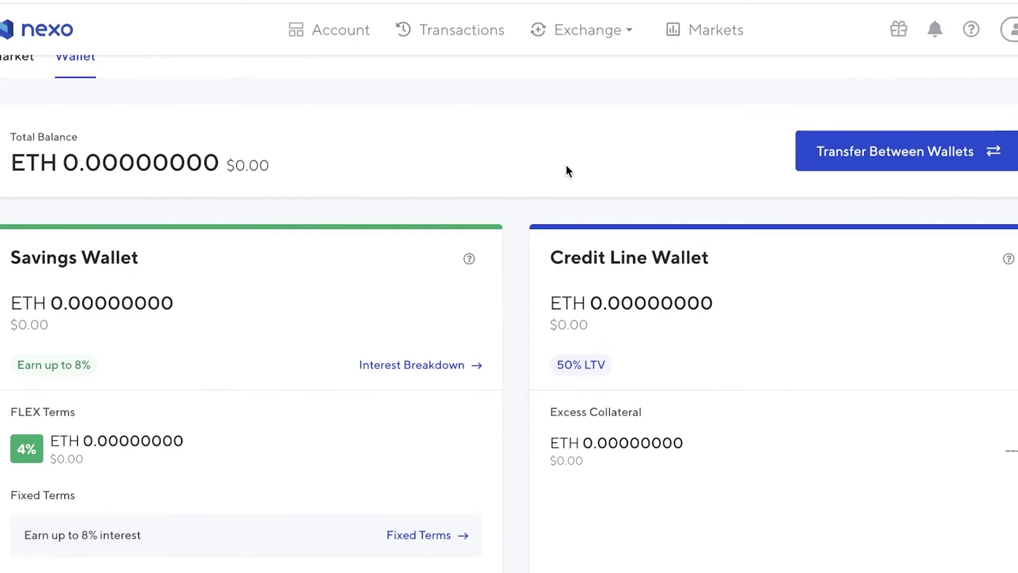
{"action": "scroll", "coordinate": [300, 281], "scroll_direction": "down", "scroll_amount": 1}
{"action": "scroll", "coordinate": [266, 252], "scroll_direction": "up", "scroll_amount": 3}
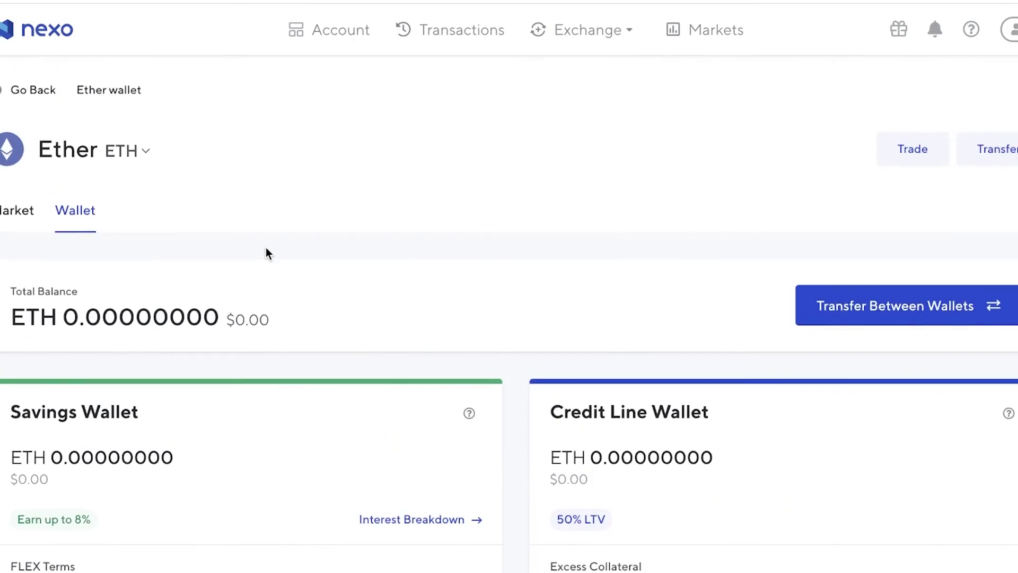
{"action": "scroll", "coordinate": [191, 257], "scroll_direction": "down", "scroll_amount": 2}
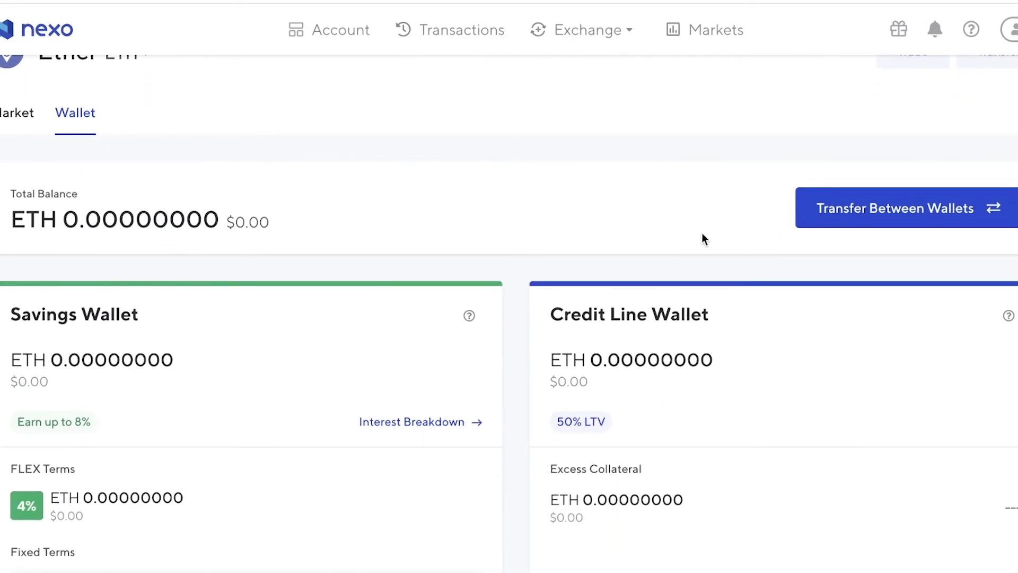
{"action": "scroll", "coordinate": [713, 286], "scroll_direction": "up", "scroll_amount": 2}
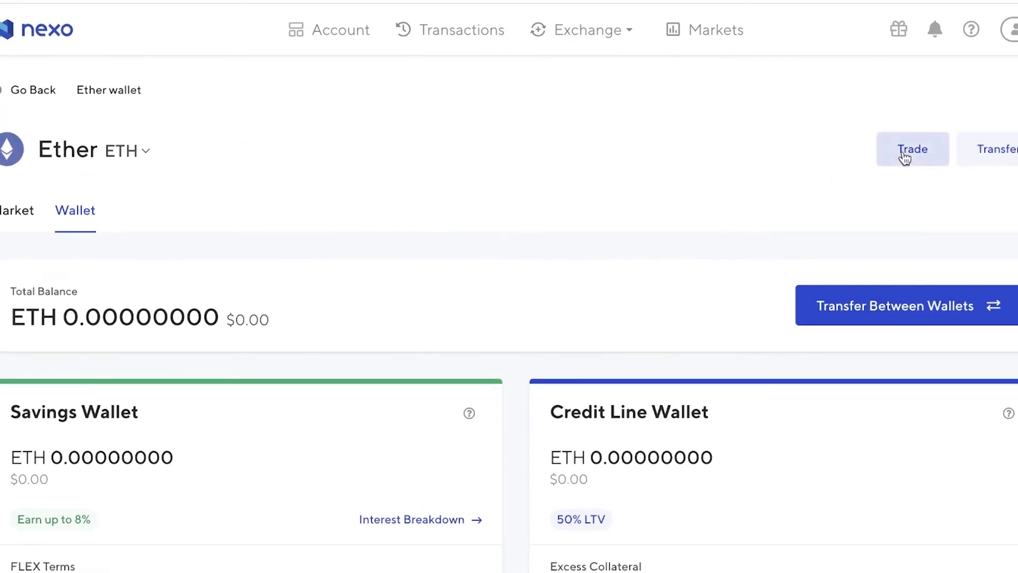
Go back to Markets and view Bitcoin's Buy, Sell, Convert and Boost trade options
{"action": "left_click", "coordinate": [31, 91]}
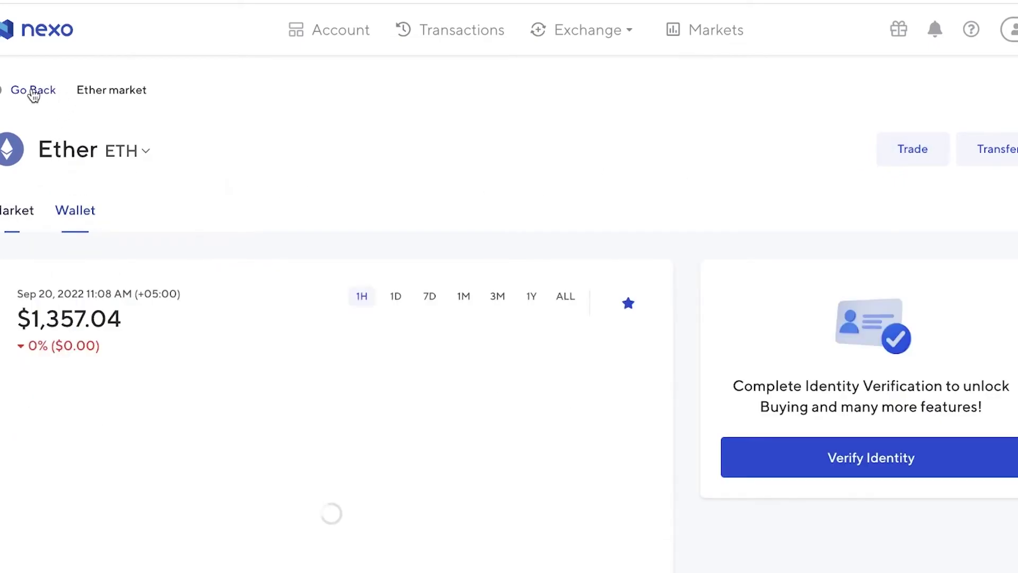
{"action": "left_click", "coordinate": [30, 91]}
{"action": "scroll", "coordinate": [522, 257], "scroll_direction": "down", "scroll_amount": 4}
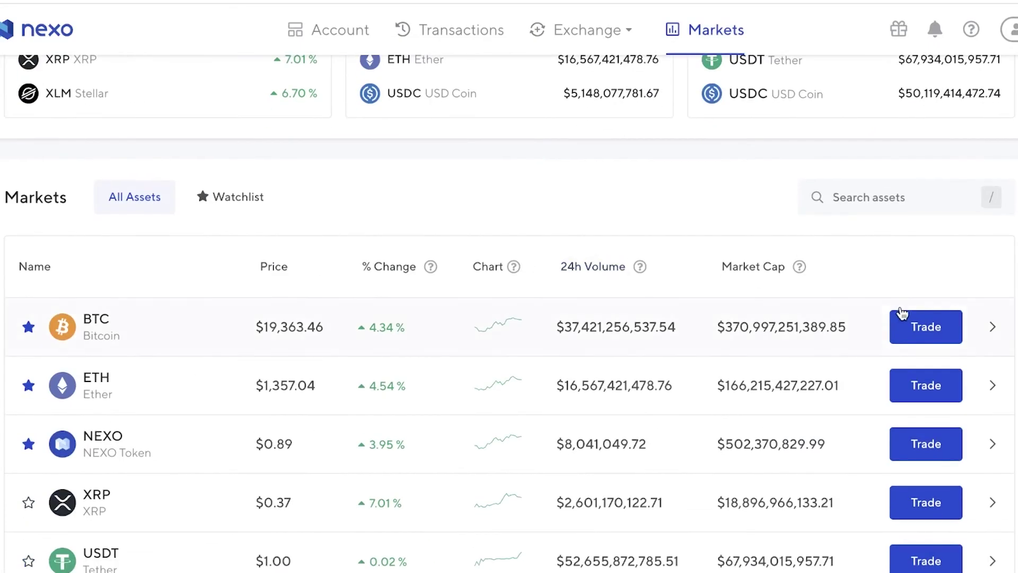
{"action": "left_click", "coordinate": [901, 319]}
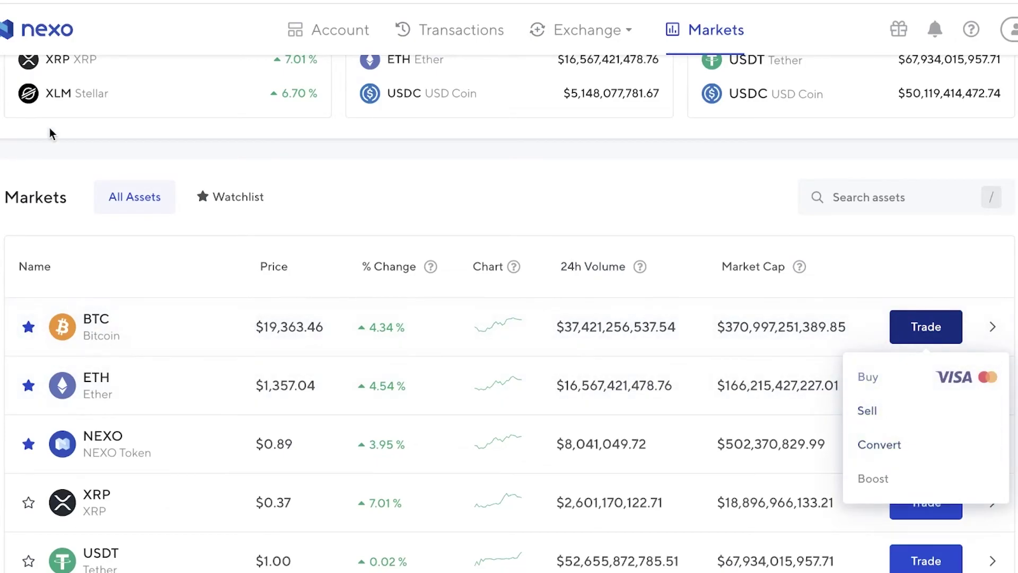
{"action": "scroll", "coordinate": [16, 271], "scroll_direction": "down", "scroll_amount": 3}
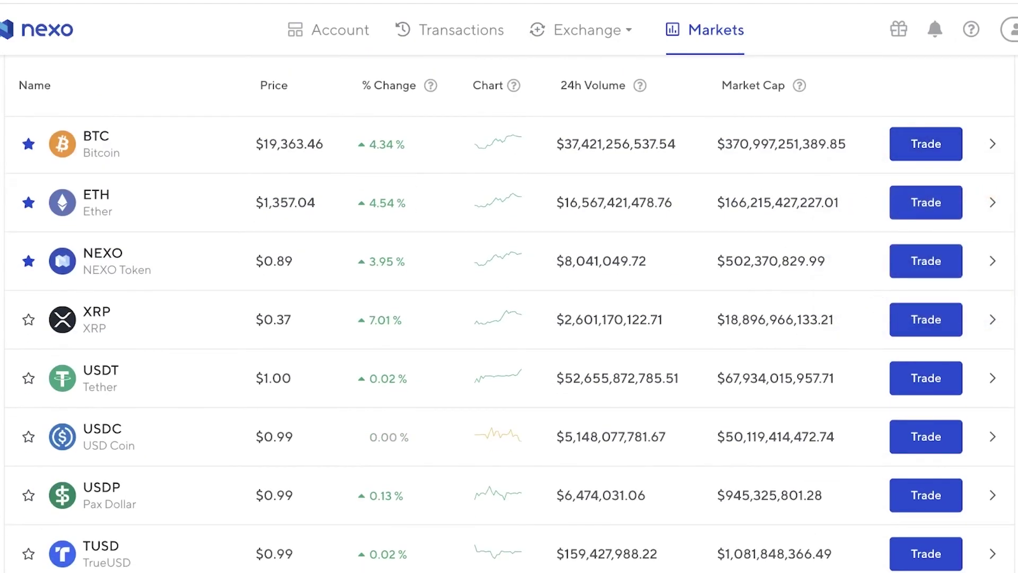